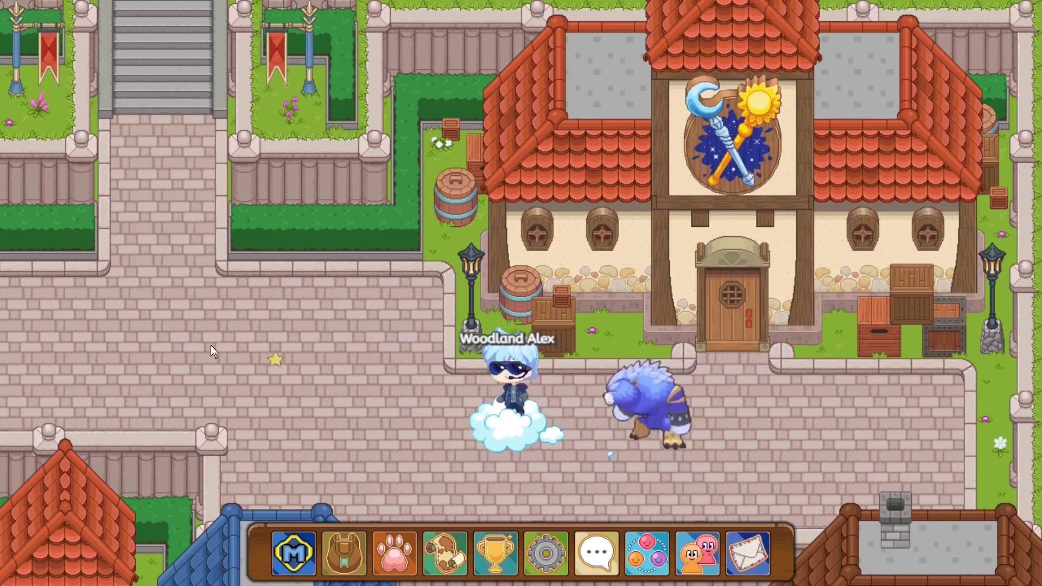
# - Walk the character up the stairs, across the courtyard and square, past the mosaic, to the dice building
pyautogui.click(157, 87)
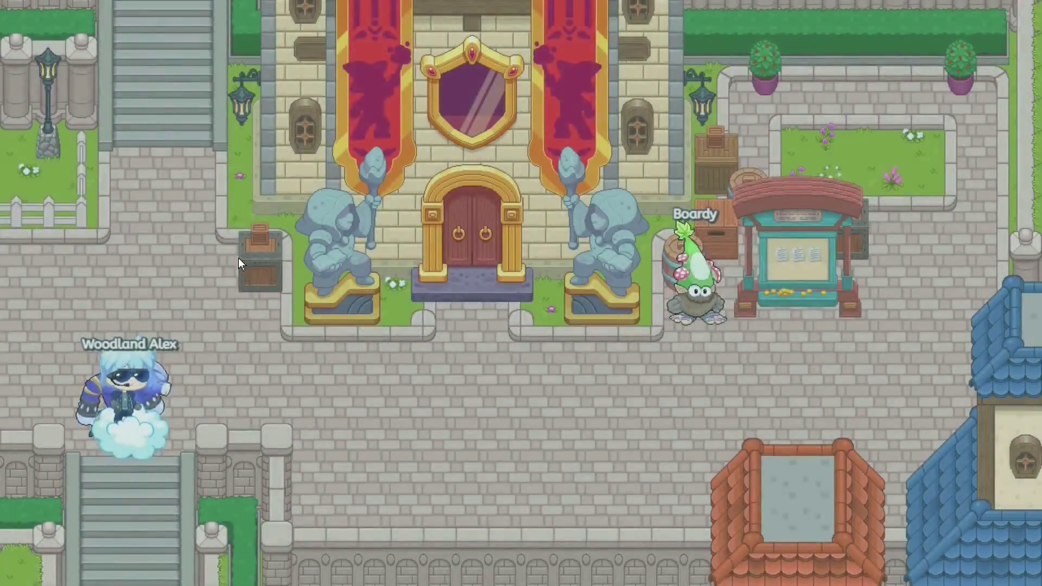
pyautogui.click(183, 29)
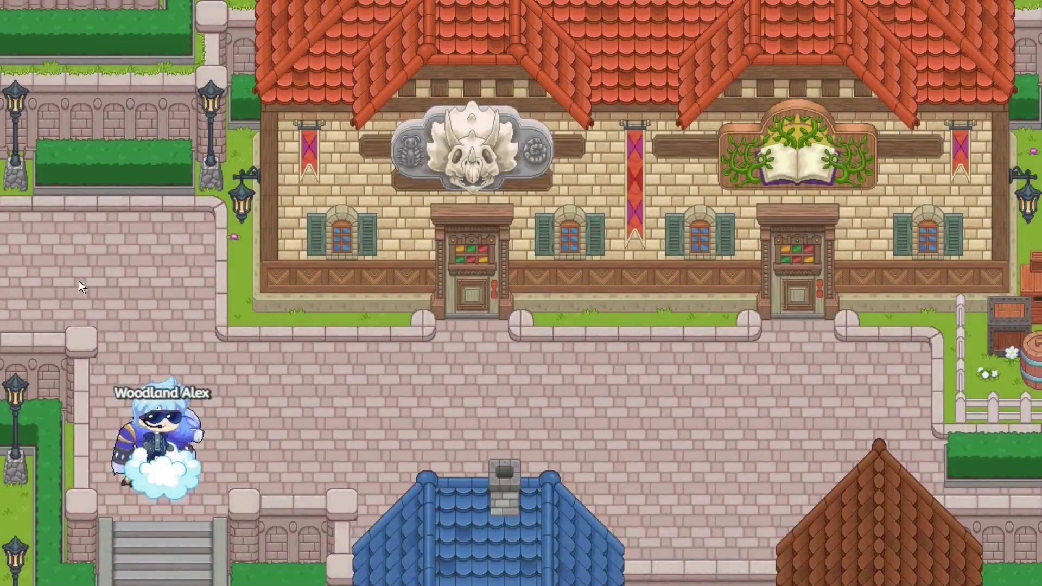
pyautogui.click(43, 298)
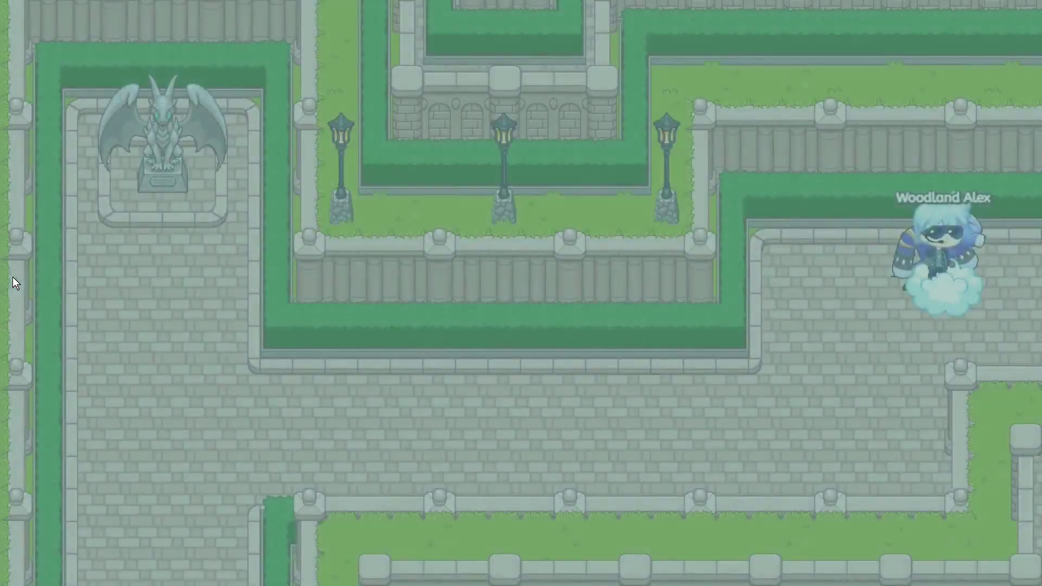
pyautogui.click(176, 536)
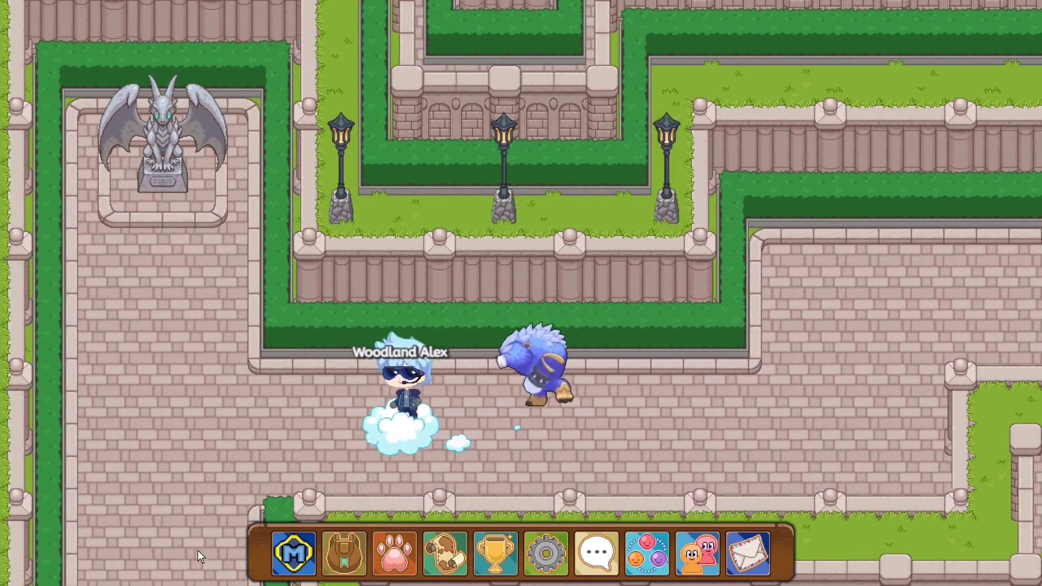
pyautogui.click(422, 425)
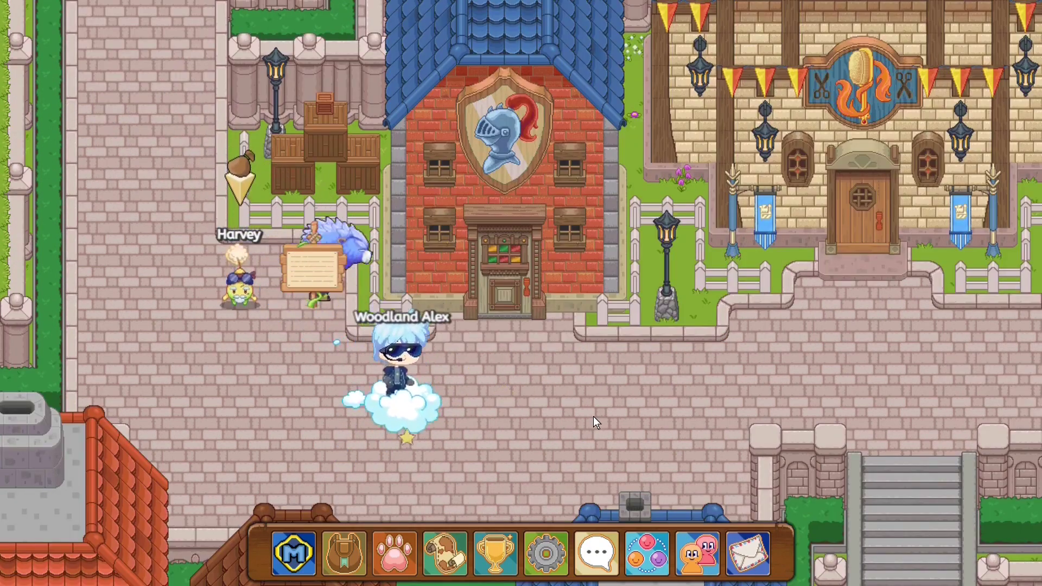
pyautogui.click(656, 413)
pyautogui.click(909, 412)
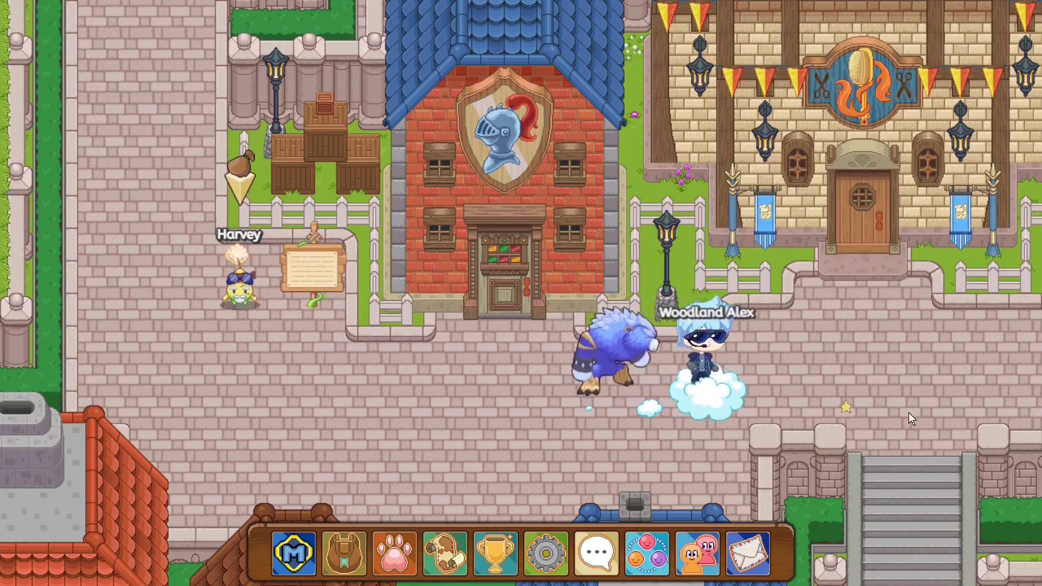
pyautogui.click(999, 414)
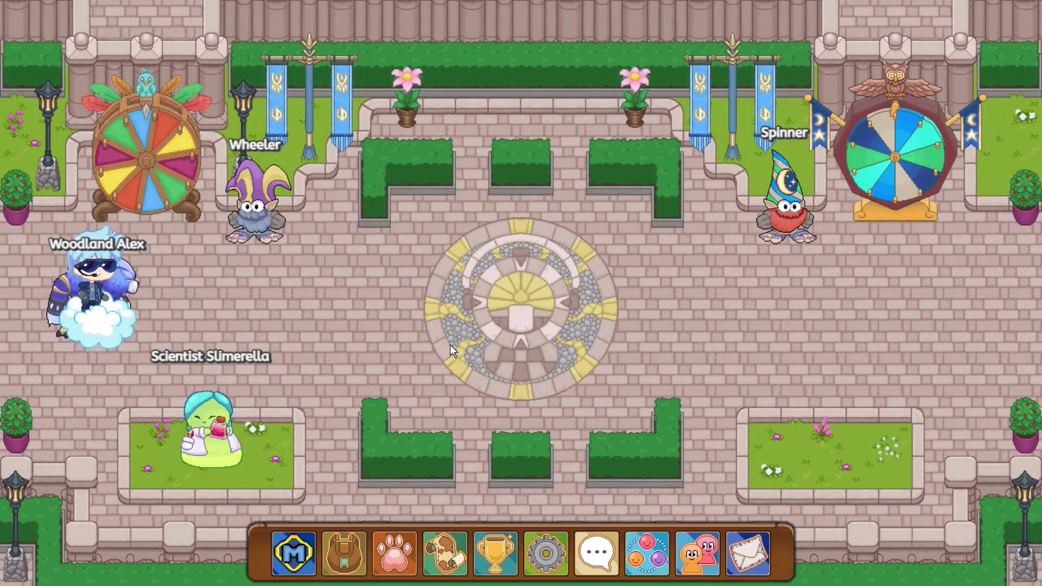
pyautogui.click(463, 373)
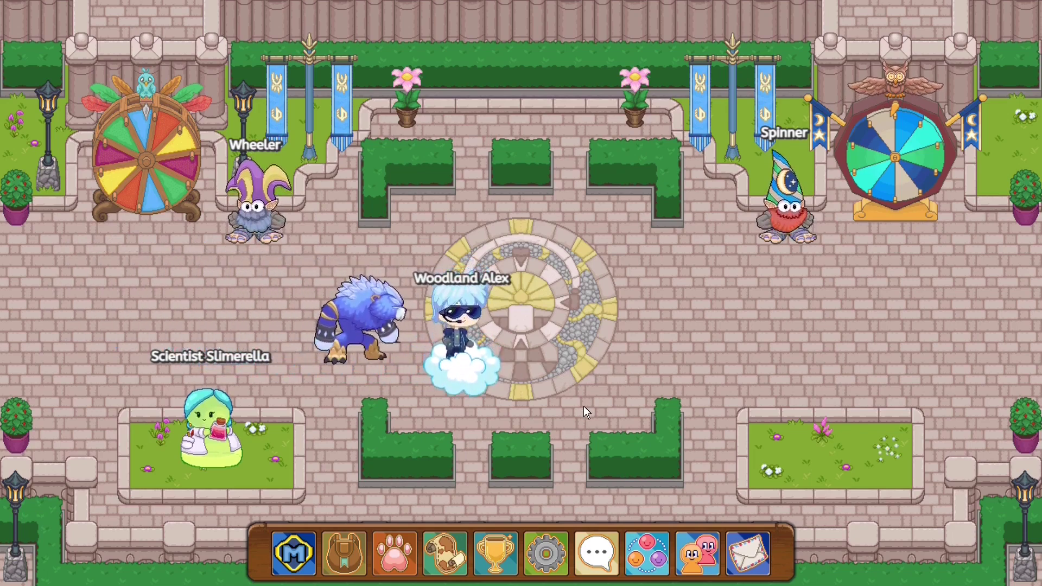
pyautogui.click(236, 447)
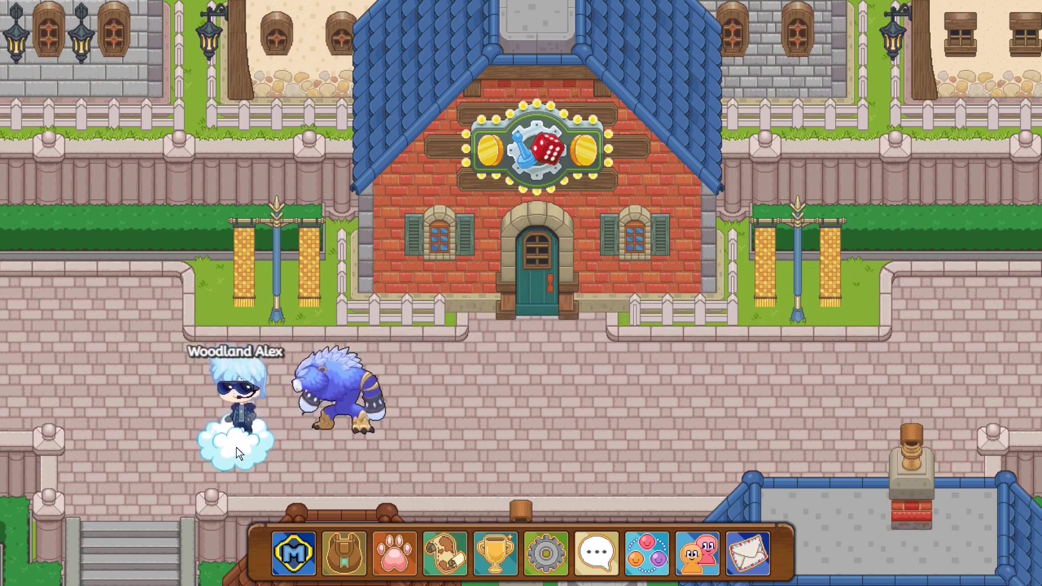
pyautogui.click(40, 357)
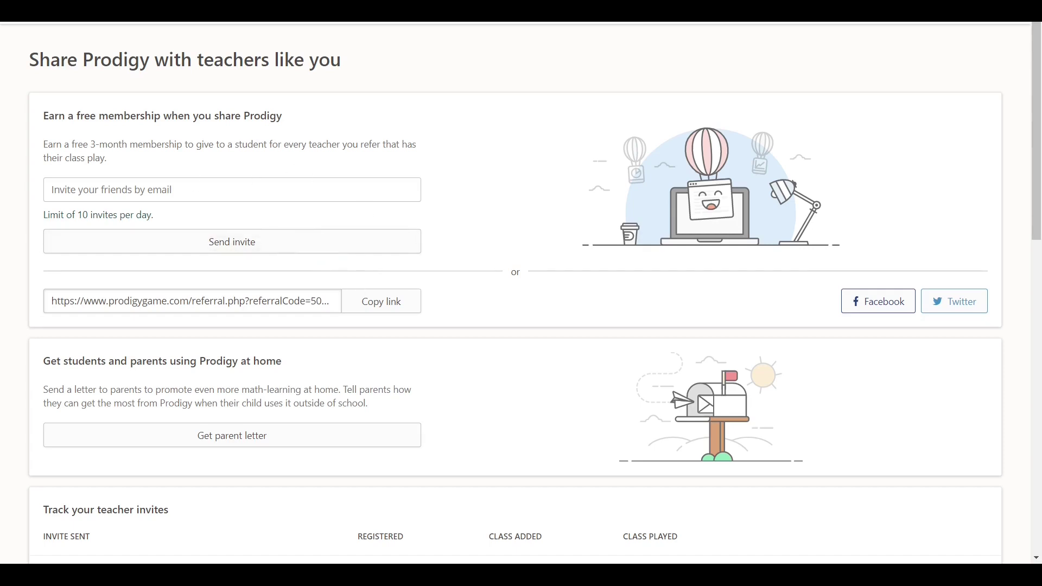
# - Copy the teacher referral link from the Share Prodigy page
pyautogui.click(391, 309)
pyautogui.scroll(-4, 234, 348)
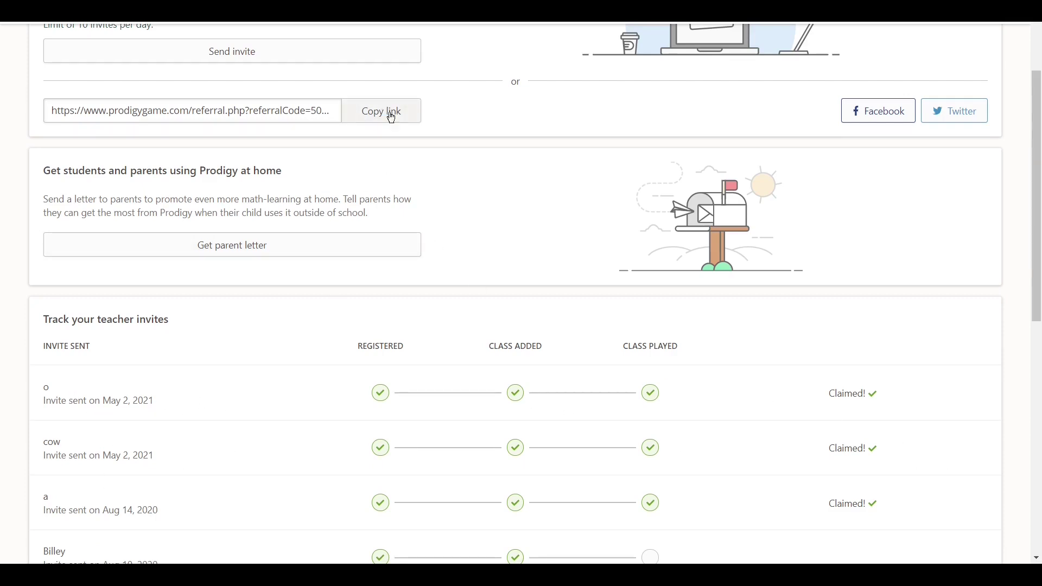
pyautogui.scroll(4, 407, 152)
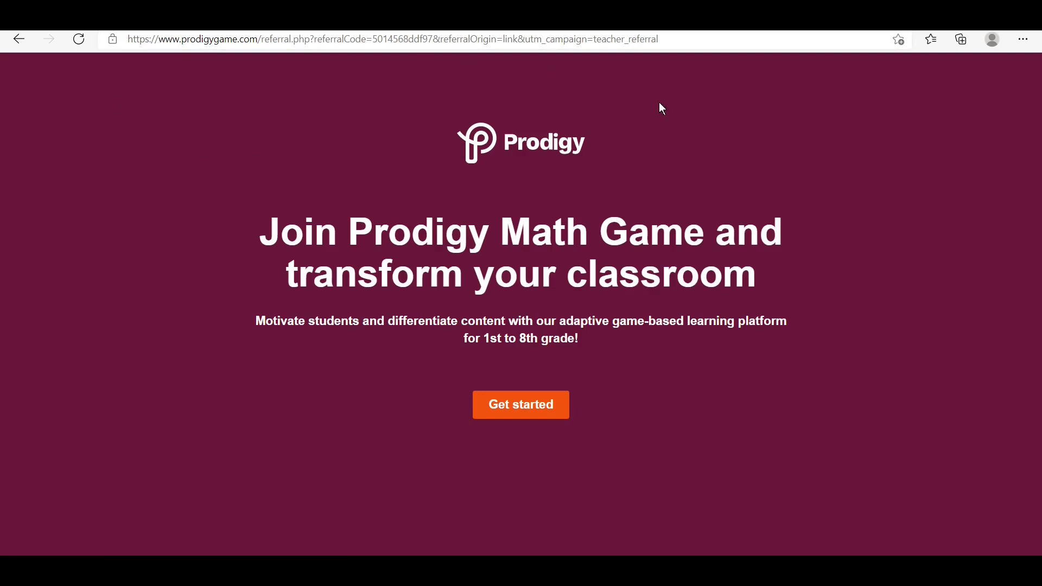
# - Start a Teacher sign-up from the referral landing page and accept the Terms and Conditions
pyautogui.click(539, 411)
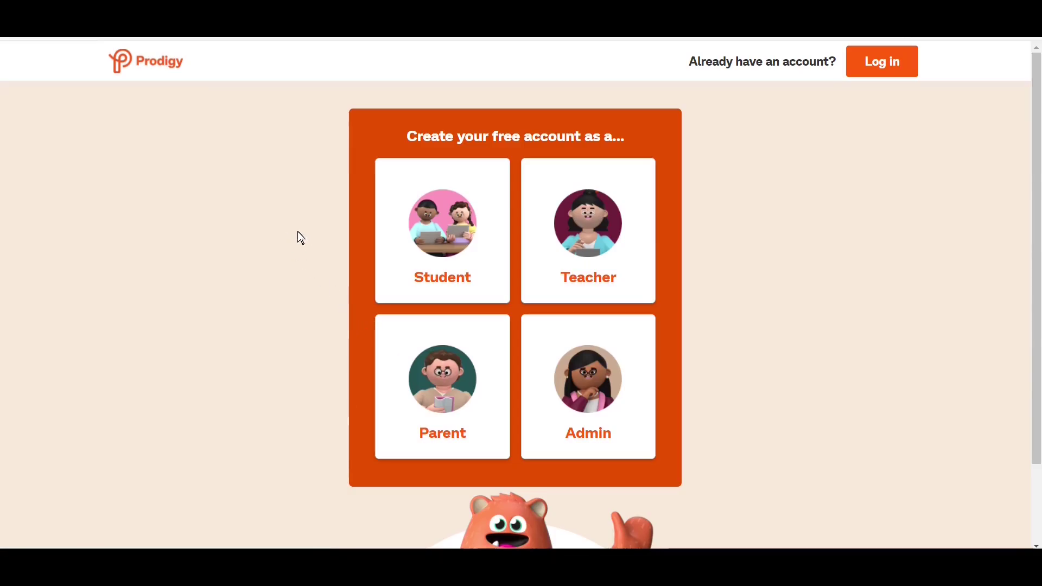
pyautogui.click(596, 273)
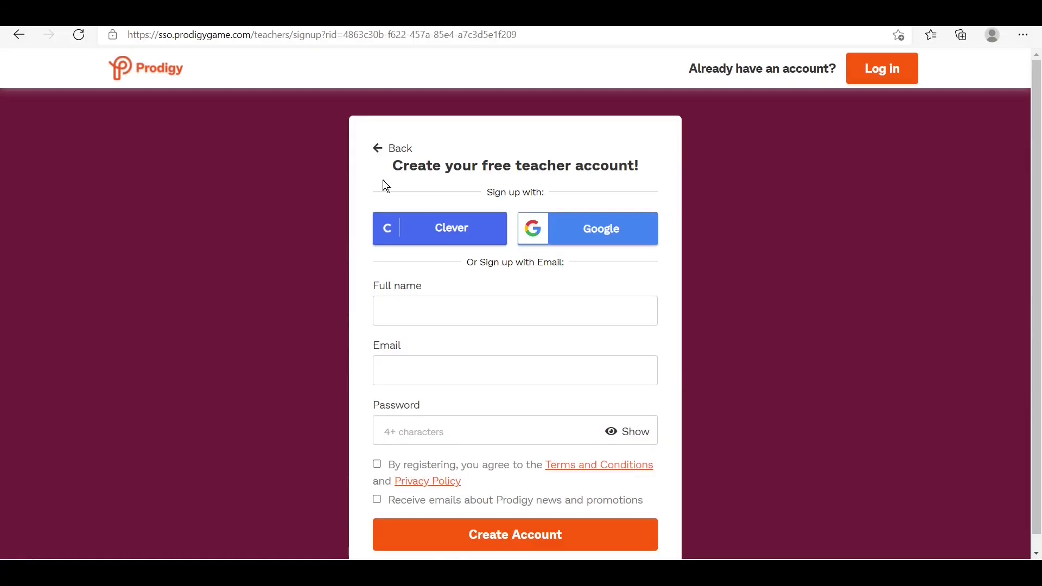
pyautogui.click(377, 464)
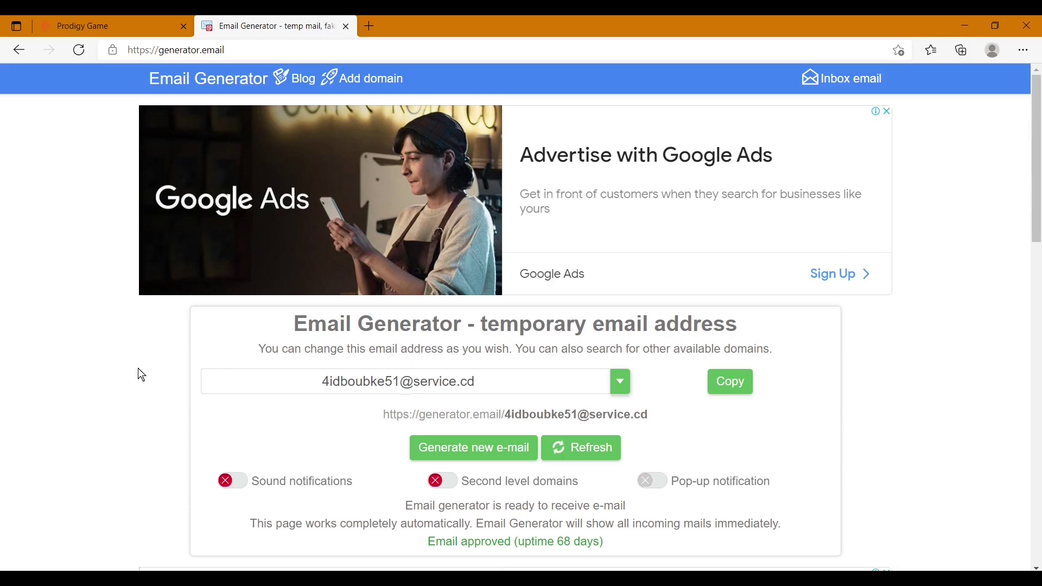
# - Copy the temporary e-mail address shown on generator.email
pyautogui.scroll(-2, 137, 373)
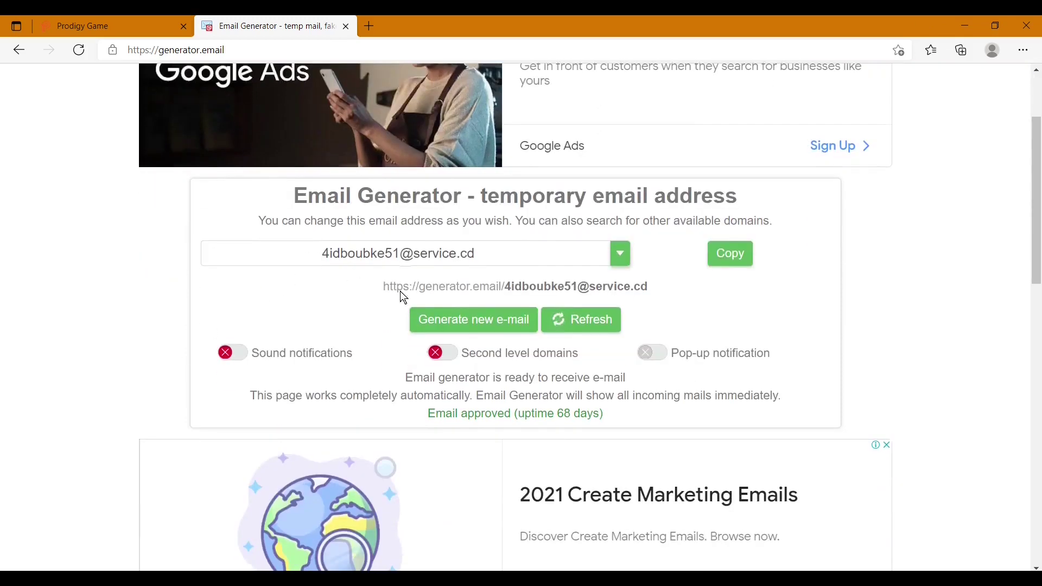
pyautogui.click(734, 258)
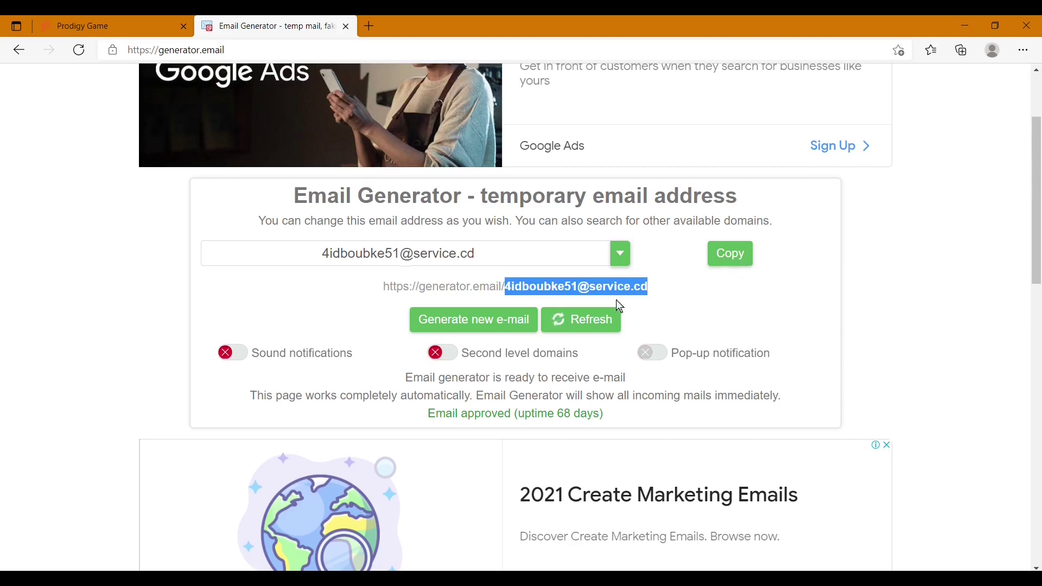
pyautogui.scroll(-1, 617, 300)
pyautogui.scroll(-5, 558, 240)
pyautogui.scroll(8, 558, 239)
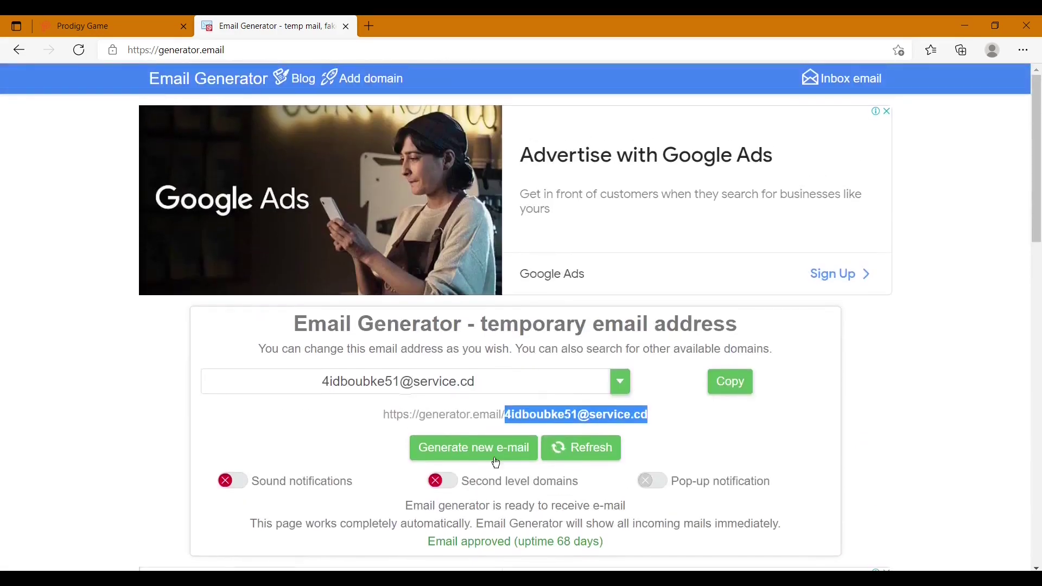
pyautogui.click(348, 434)
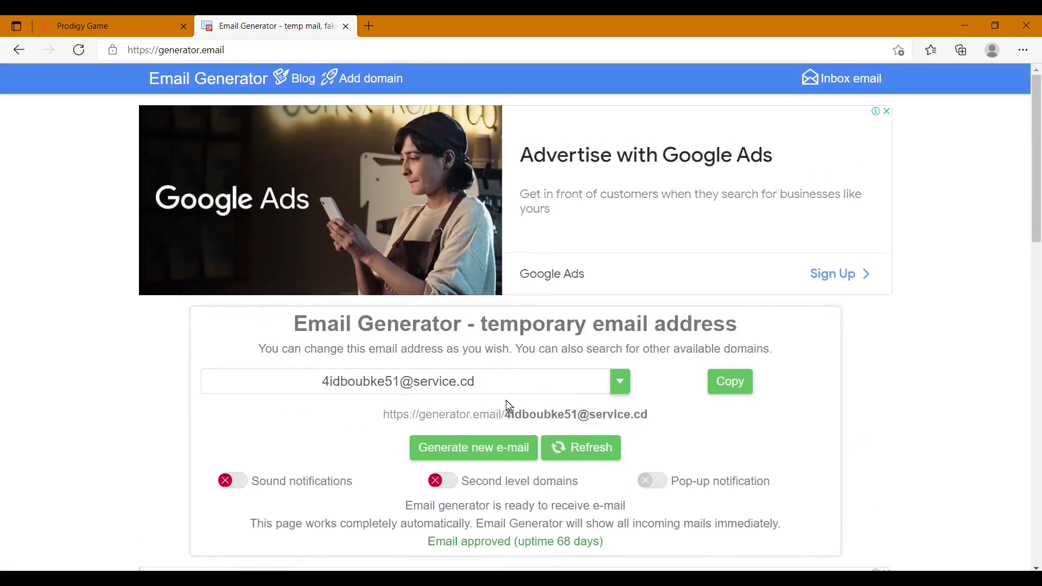
pyautogui.click(733, 382)
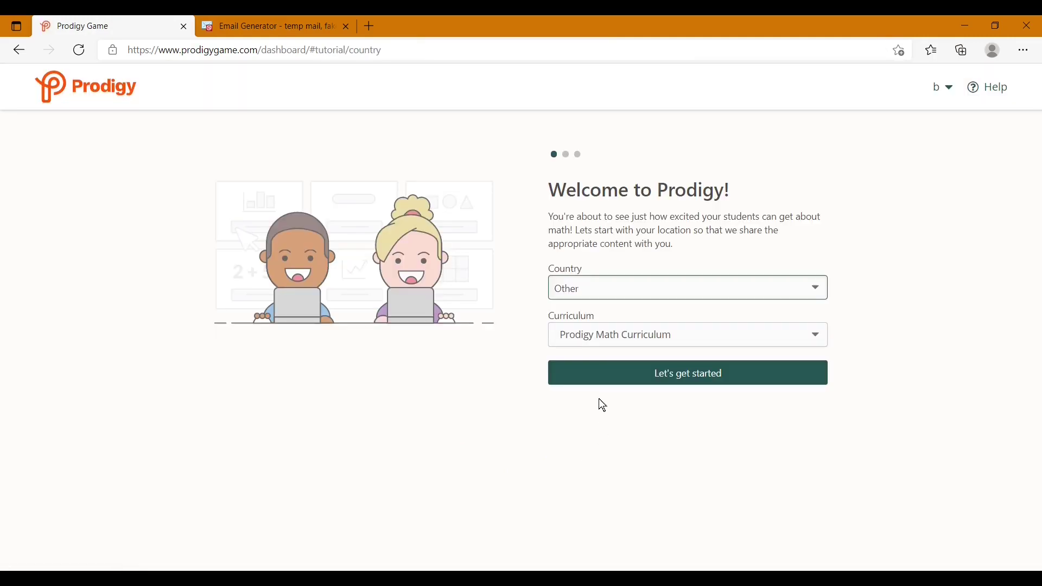
# - Keep the default country and curriculum, and set the school to 'I homeschool'
pyautogui.click(679, 373)
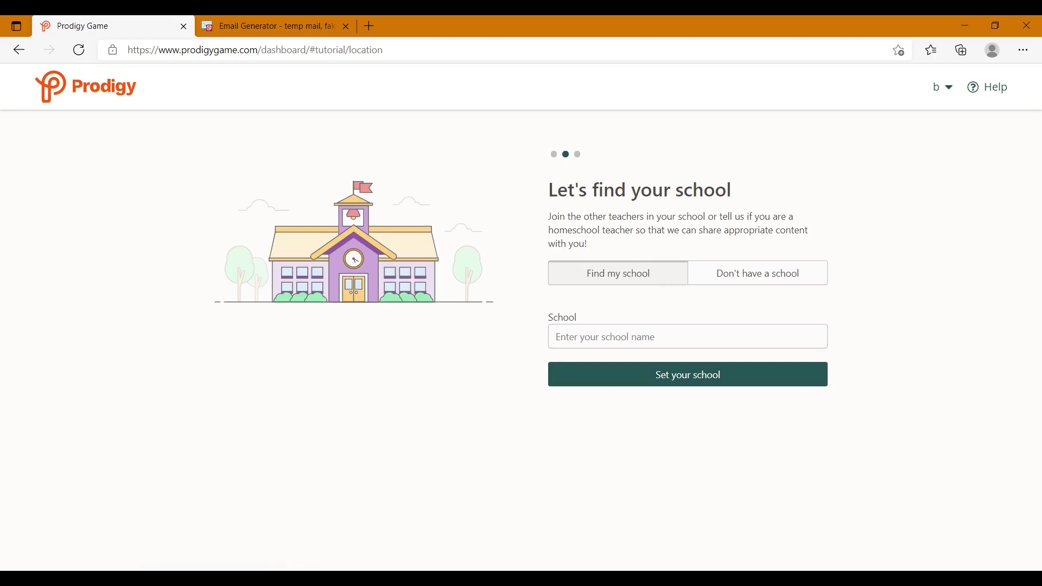
pyautogui.click(755, 290)
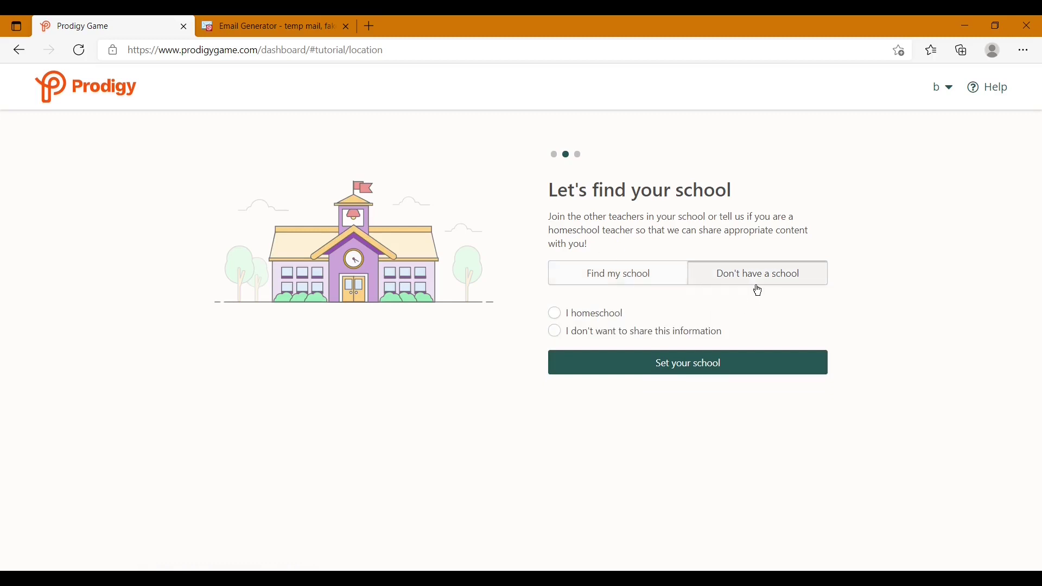
pyautogui.click(580, 316)
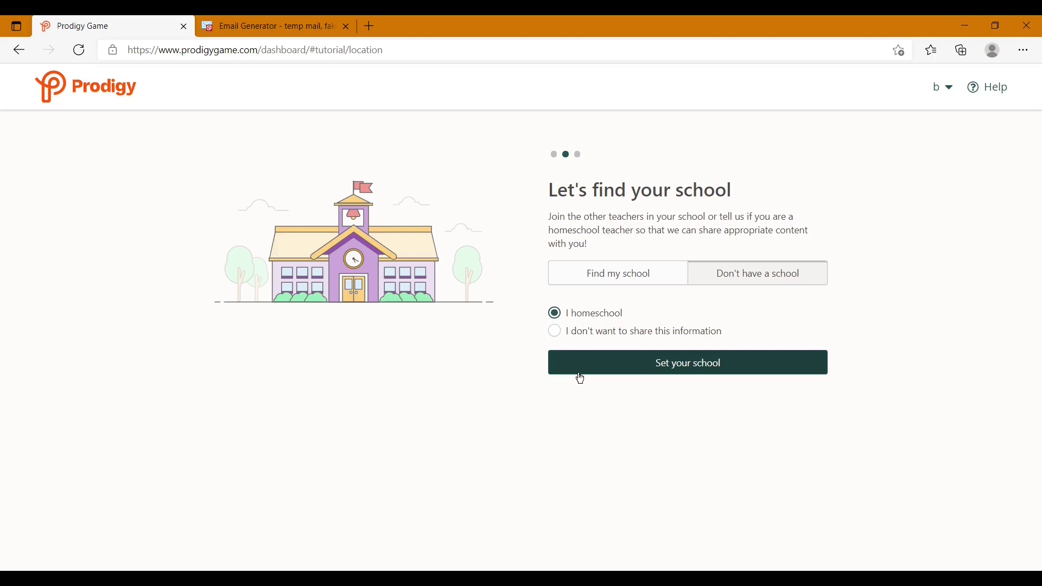
pyautogui.click(580, 375)
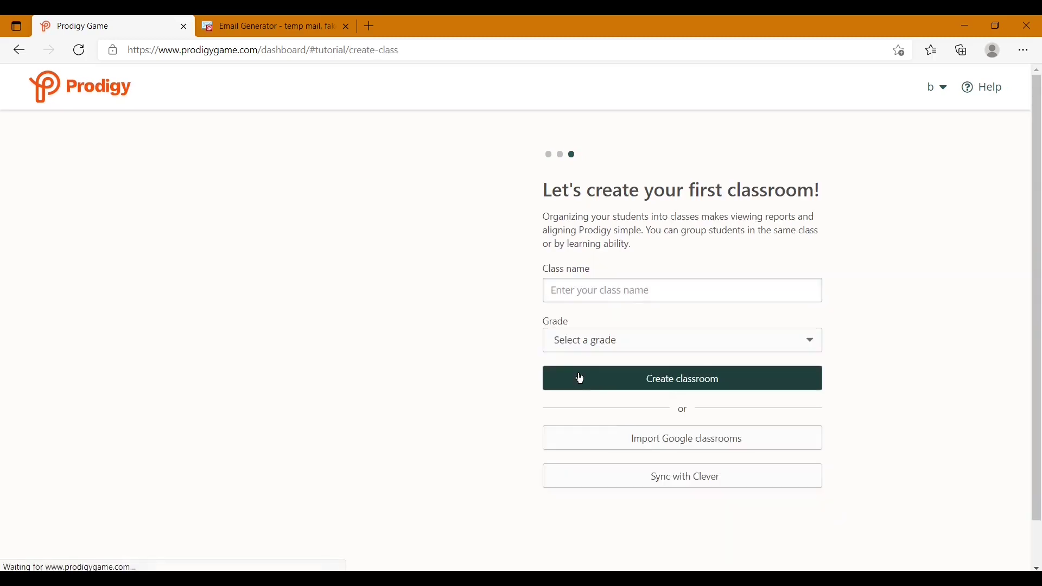
# - Set up a Grade 2 classroom named '1'
pyautogui.click(623, 341)
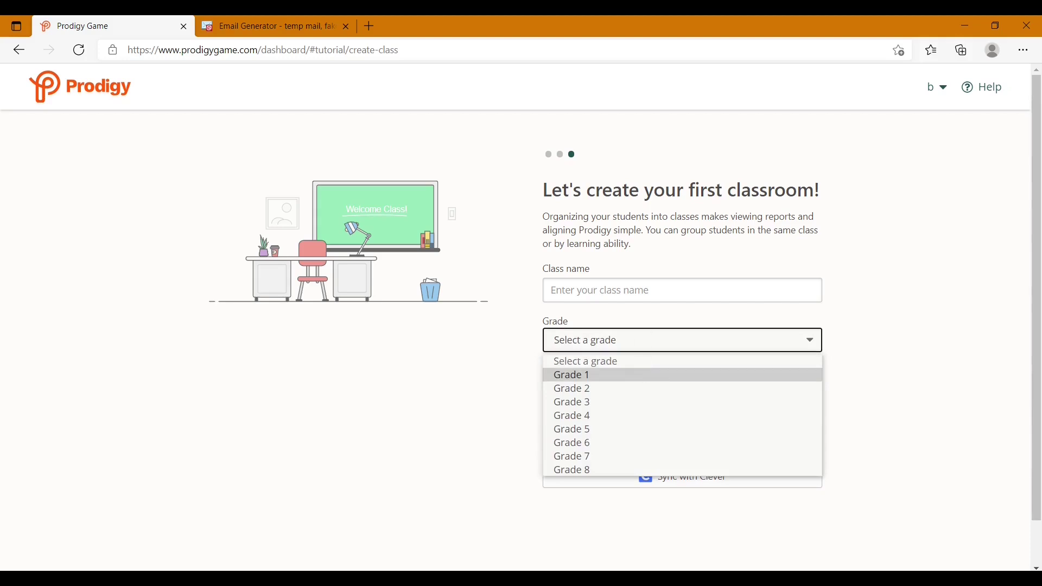
pyautogui.click(663, 389)
pyautogui.click(656, 288)
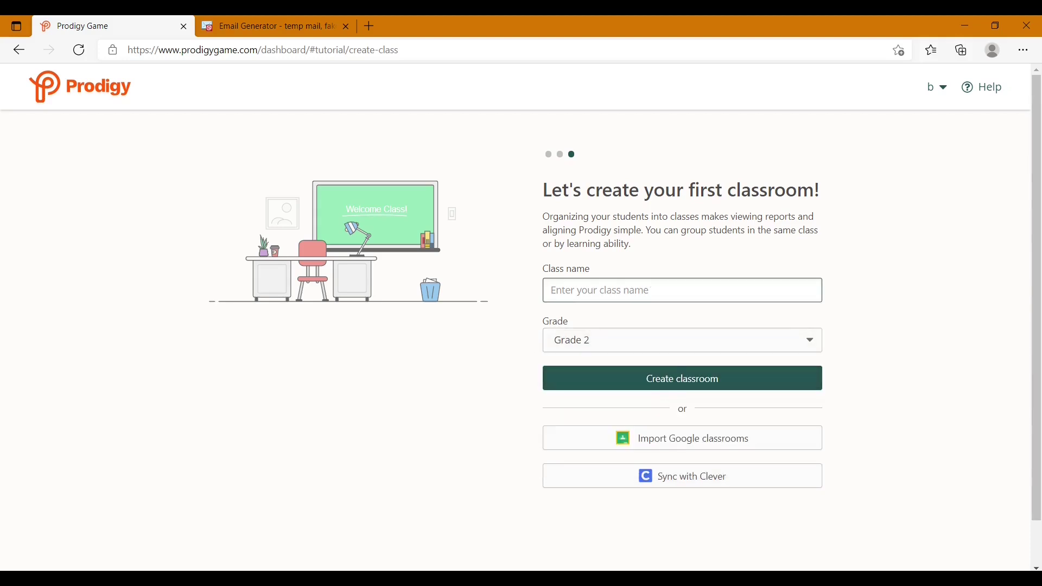
pyautogui.write('1')
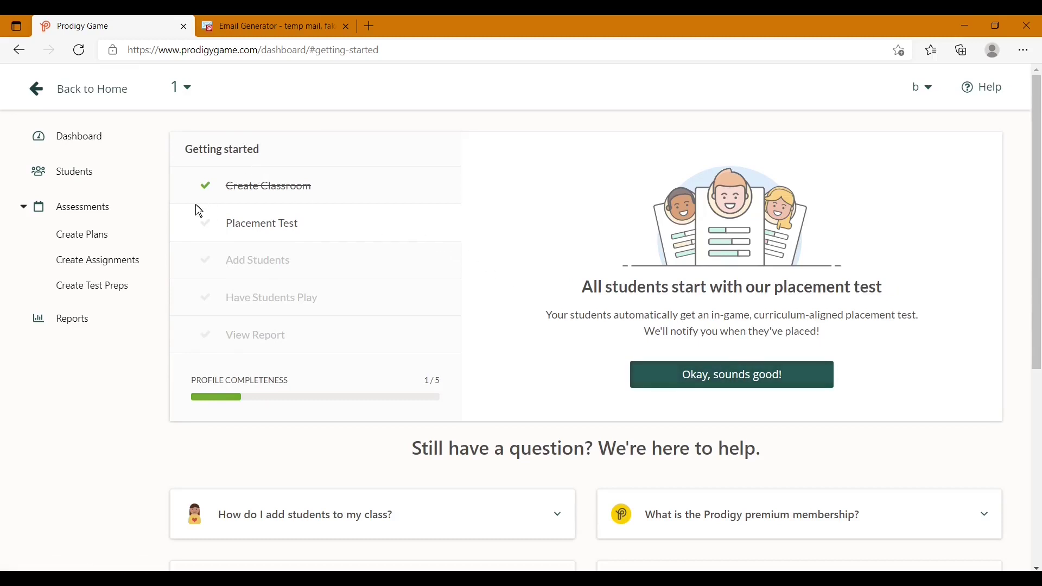
# - Create a new student account in class 1 by entering the student's name
pyautogui.click(111, 174)
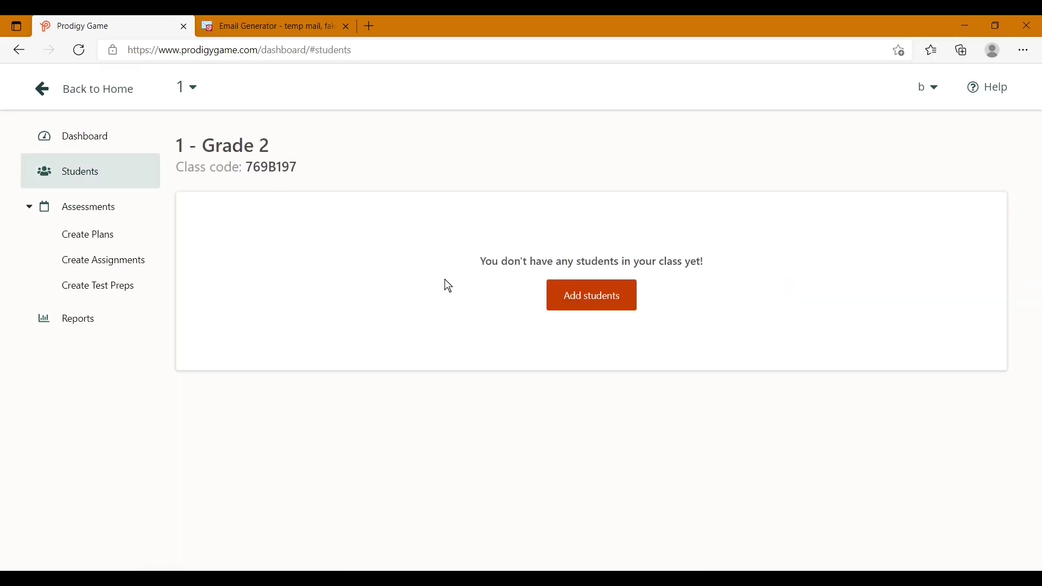
pyautogui.click(591, 300)
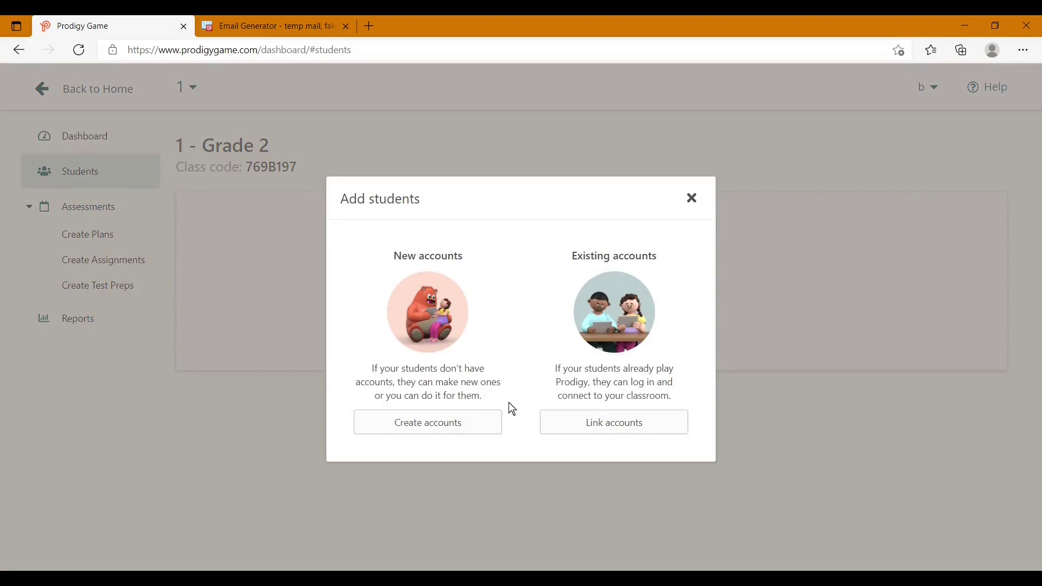
pyautogui.click(633, 437)
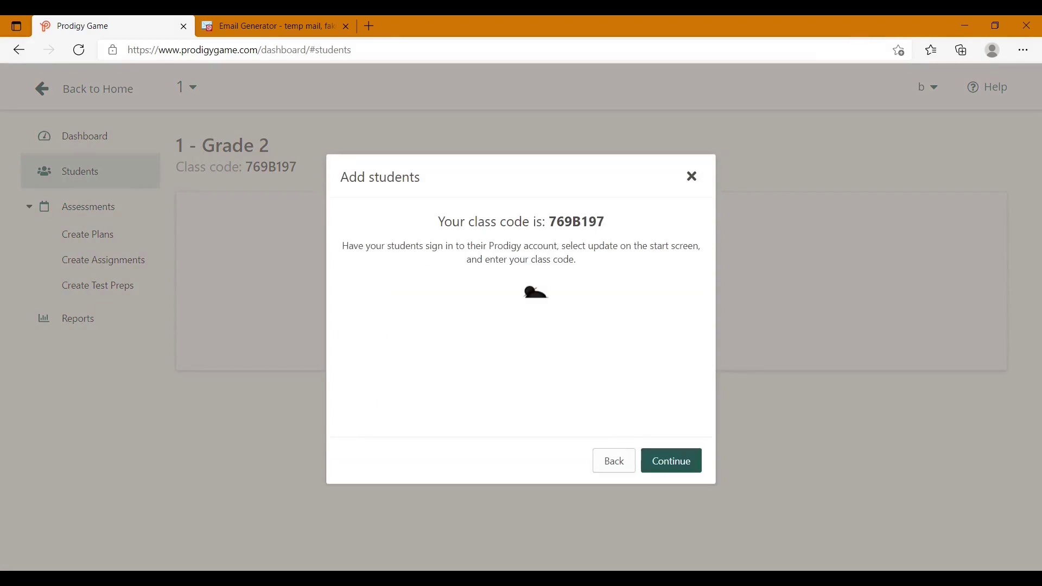
pyautogui.click(515, 136)
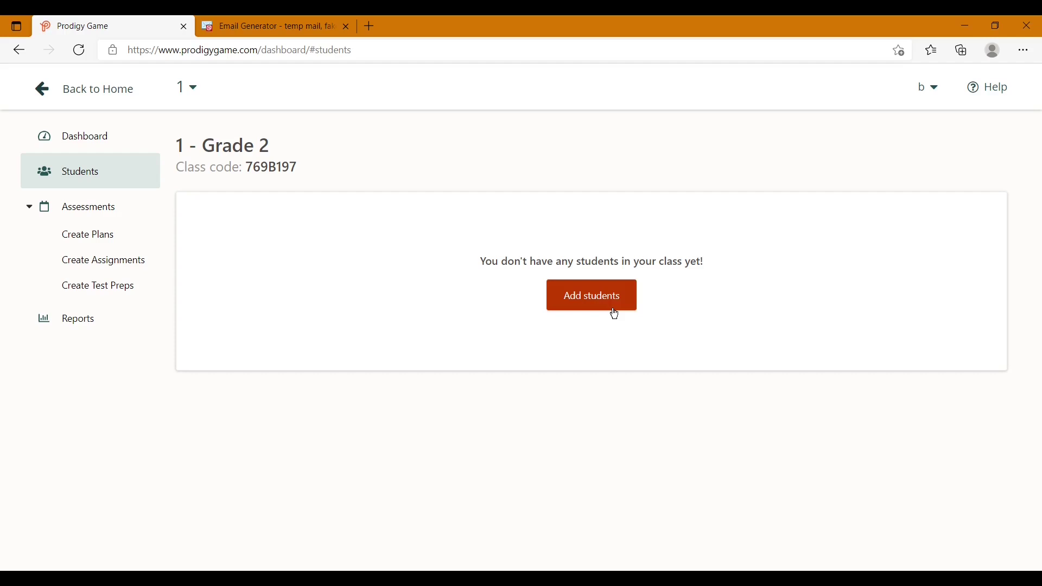
pyautogui.click(606, 307)
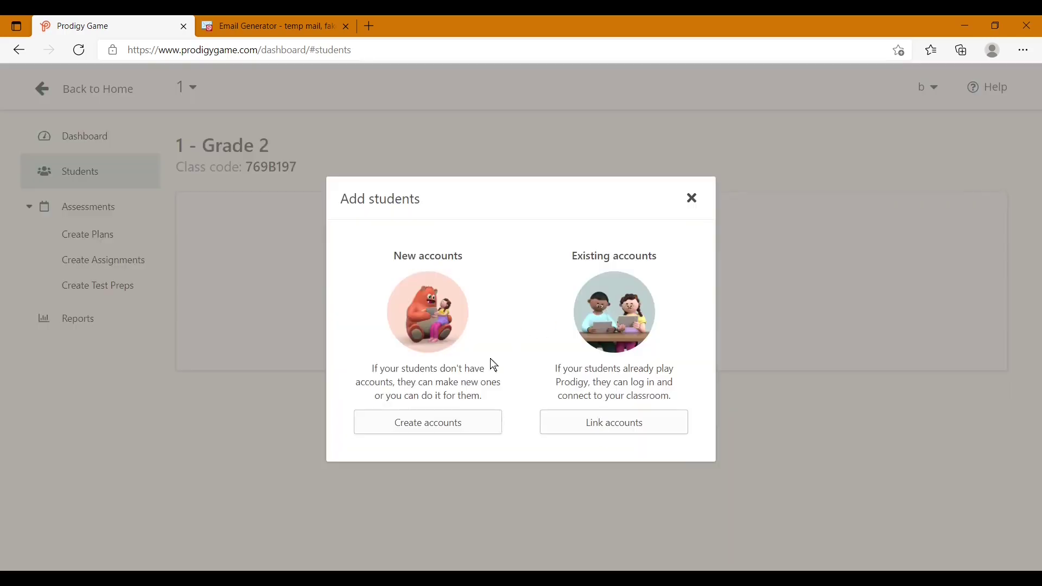
pyautogui.click(454, 422)
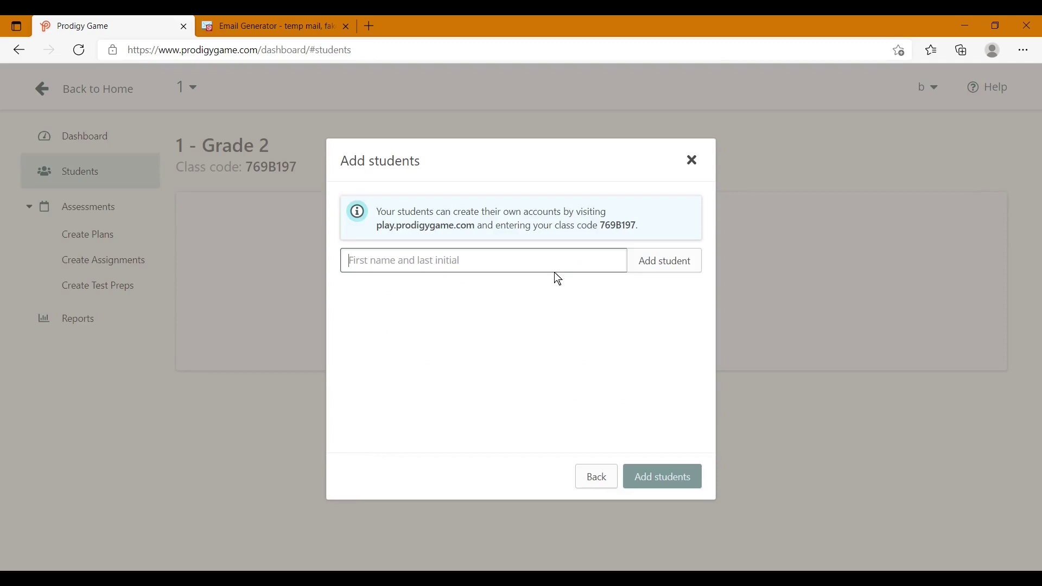
pyautogui.write('Alex L')
pyautogui.press('Return')
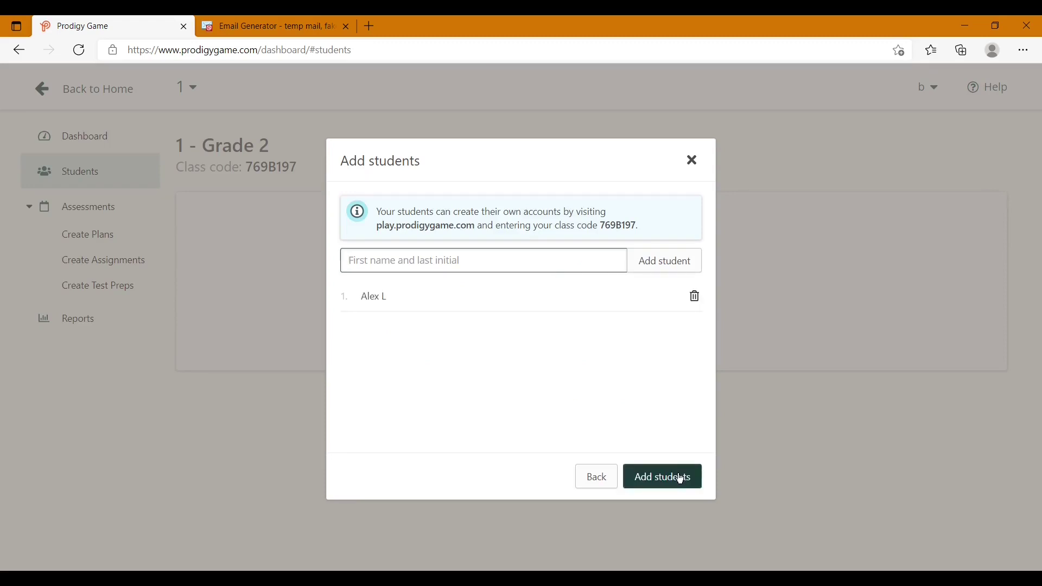
pyautogui.click(676, 477)
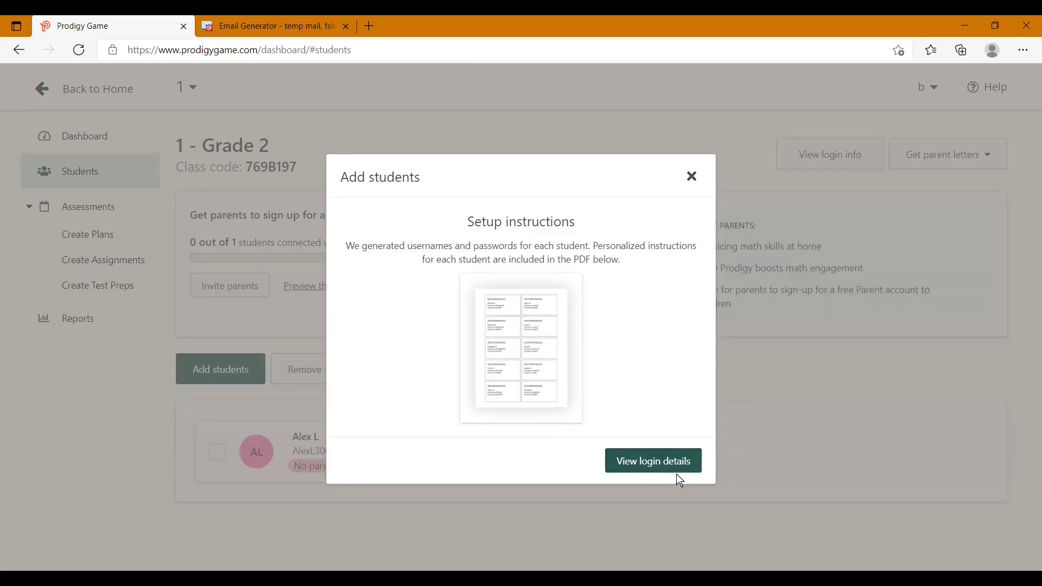
# - Bring up the new student's login details on the printable Student List
pyautogui.click(672, 465)
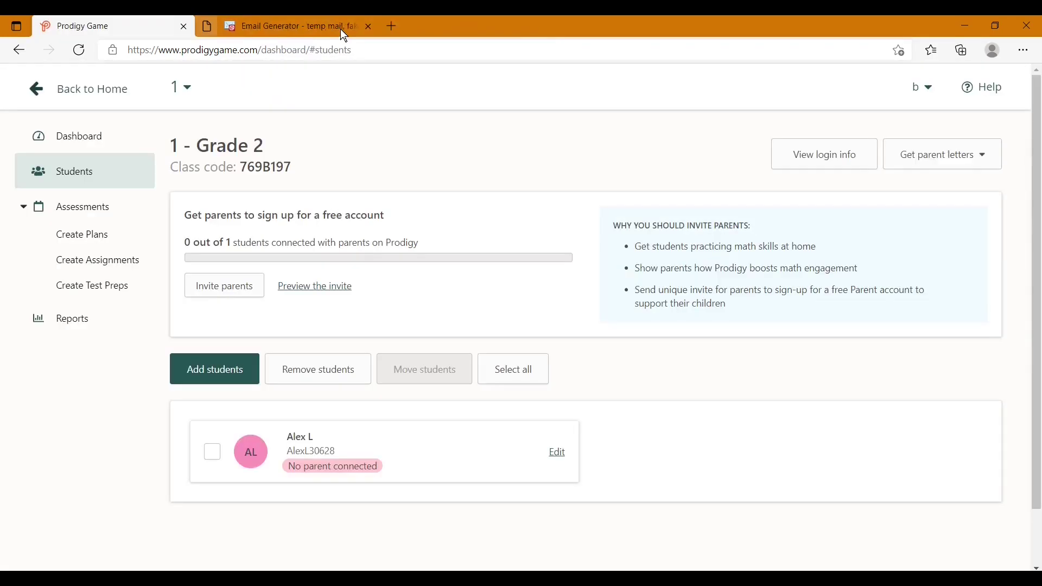
pyautogui.click(345, 26)
pyautogui.click(283, 285)
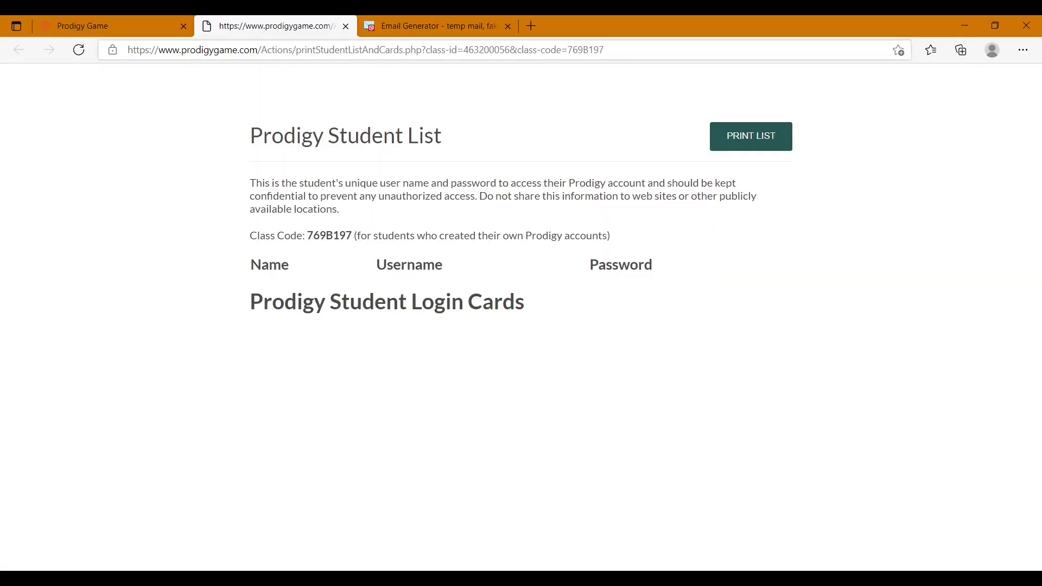
# - Go to play.prodigygame.com and submit the pasted class code
pyautogui.click(385, 49)
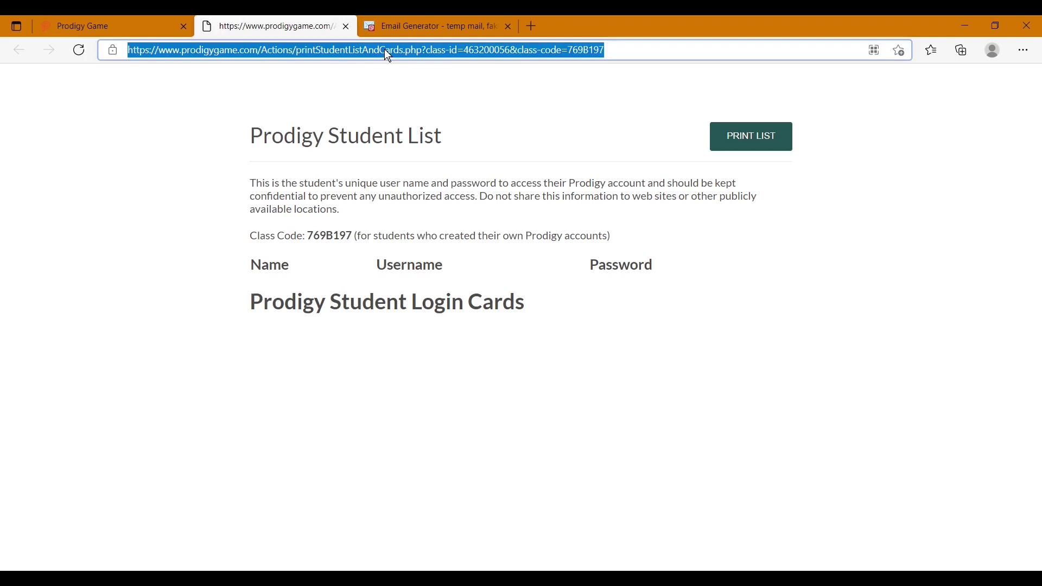
pyautogui.write('p')
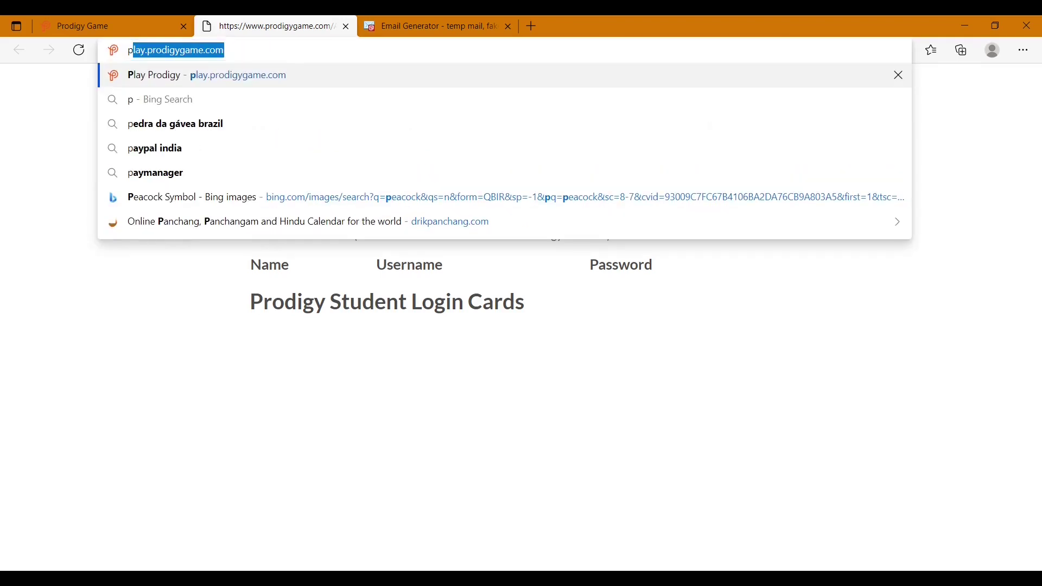
pyautogui.press('Return')
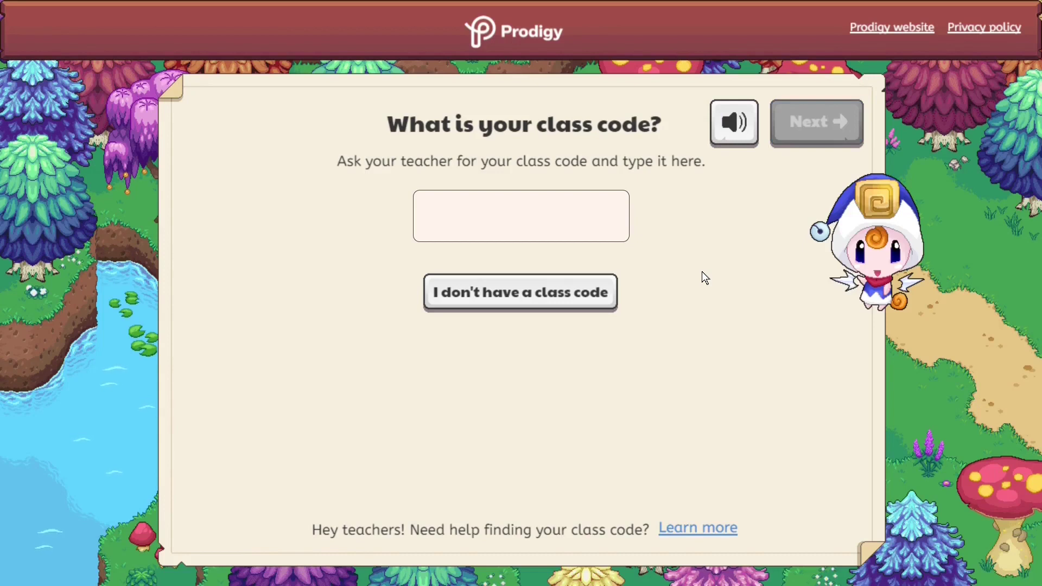
pyautogui.click(521, 216)
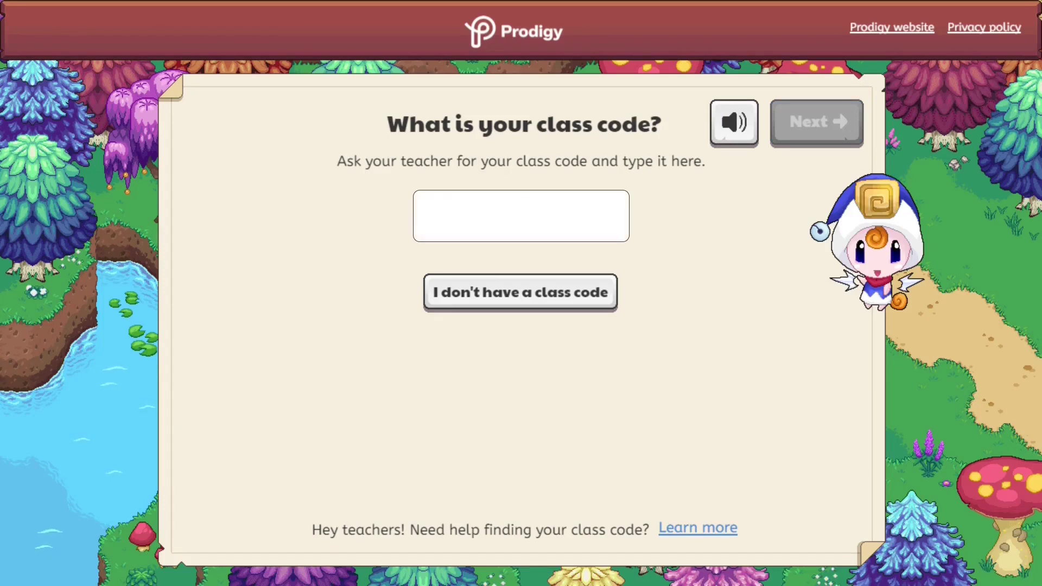
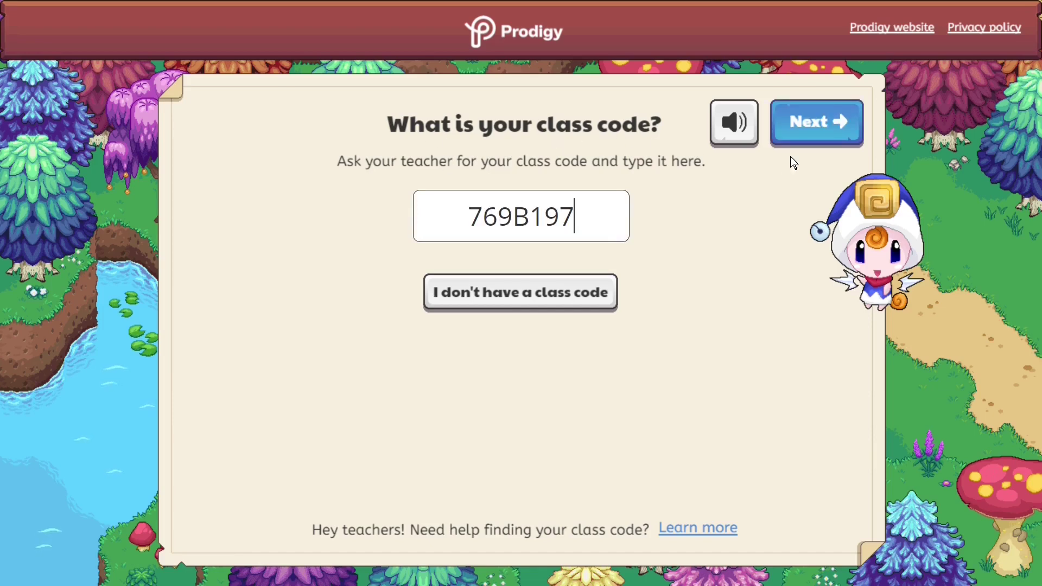
pyautogui.click(815, 129)
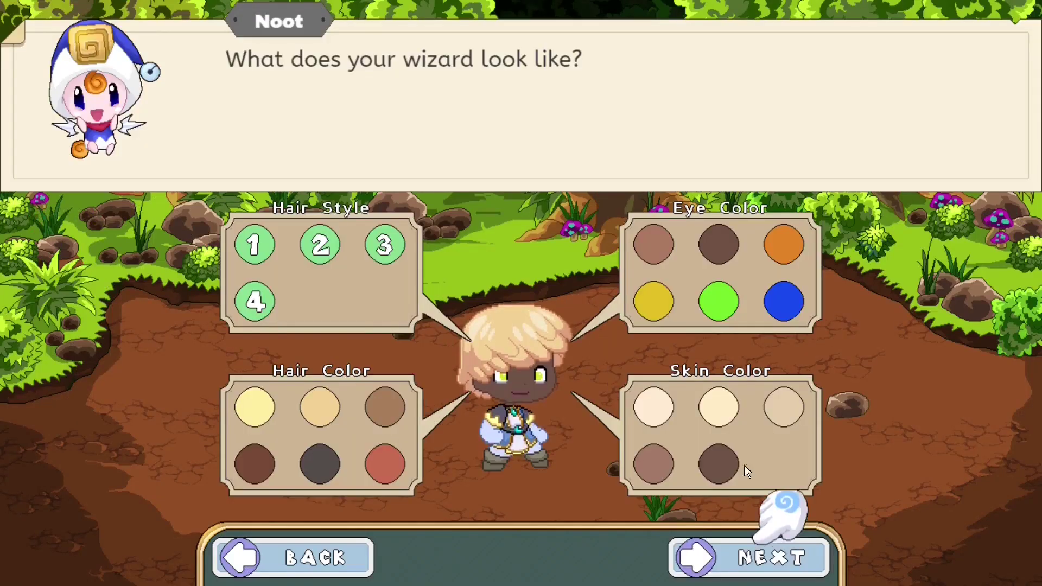
# - Give the wizard the lightest skin tone and blue eyes, and choose to play at home
pyautogui.click(646, 461)
pyautogui.click(654, 408)
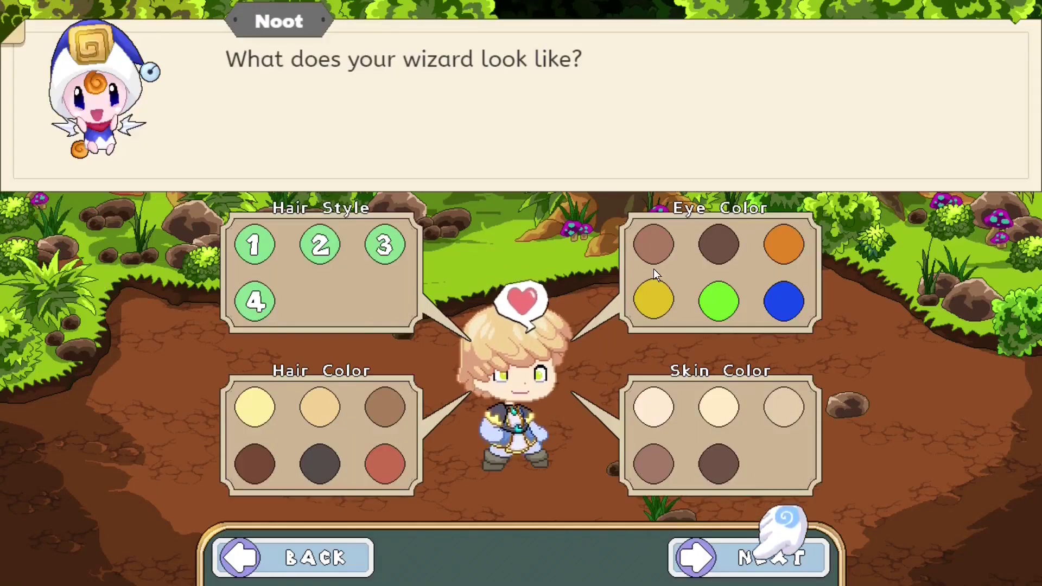
pyautogui.click(781, 301)
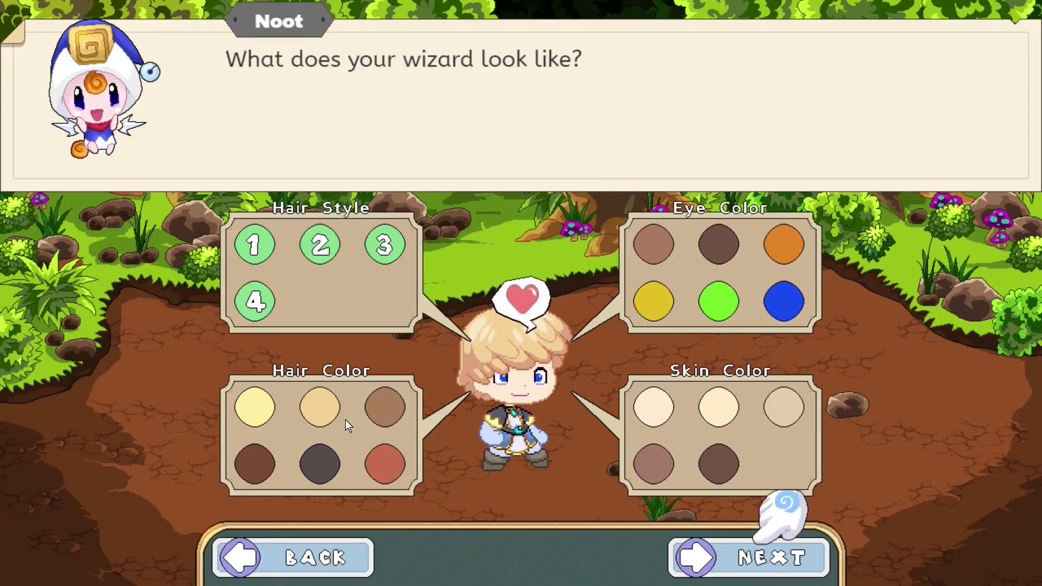
pyautogui.click(756, 558)
pyautogui.click(832, 307)
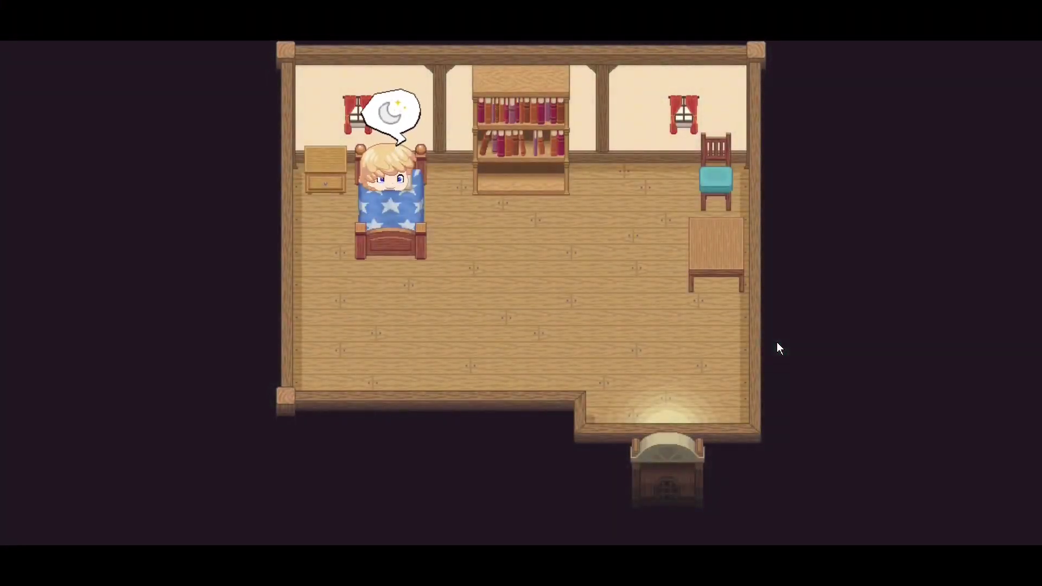
# - Advance through Noot's dialogue and name the wizard 'A'
pyautogui.click(950, 521)
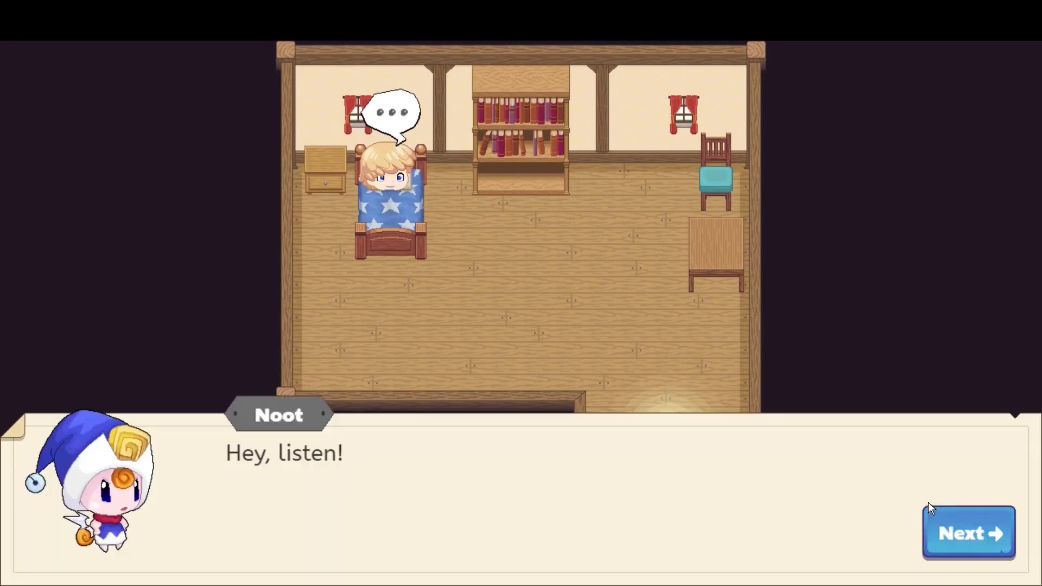
pyautogui.click(949, 519)
pyautogui.click(949, 520)
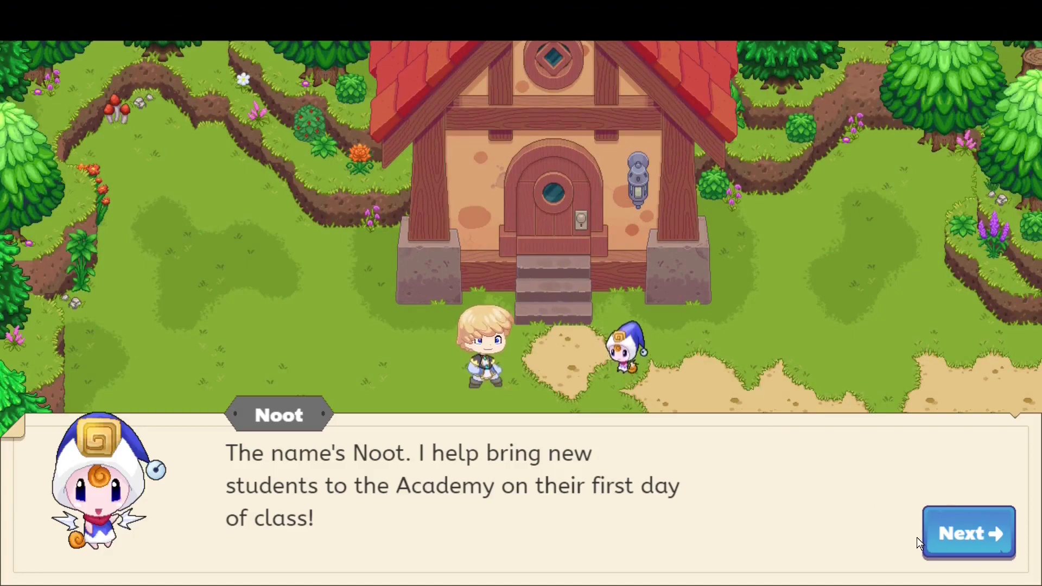
pyautogui.click(940, 542)
pyautogui.click(941, 542)
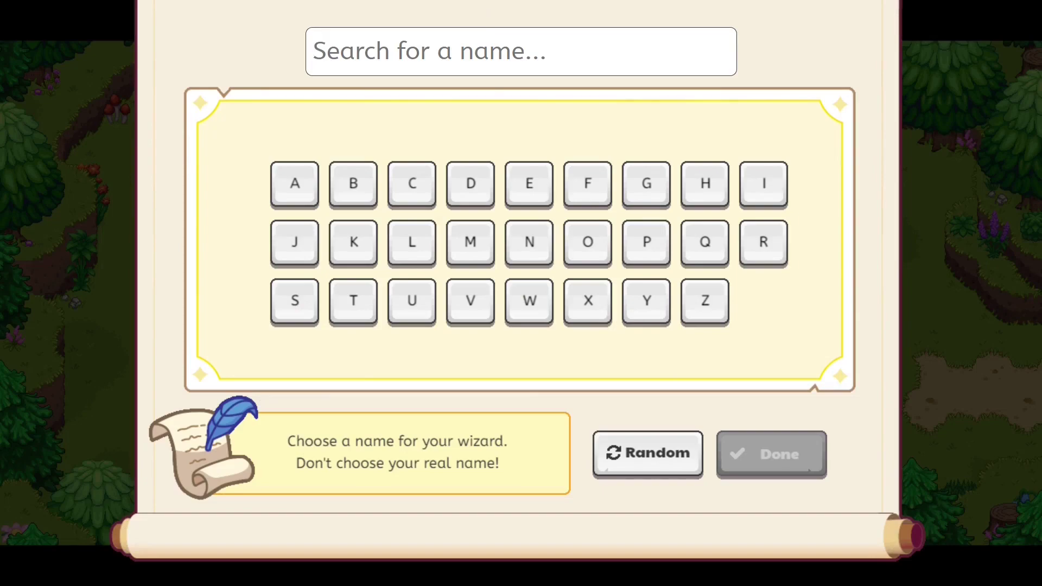
pyautogui.write('A')
pyautogui.press('Return')
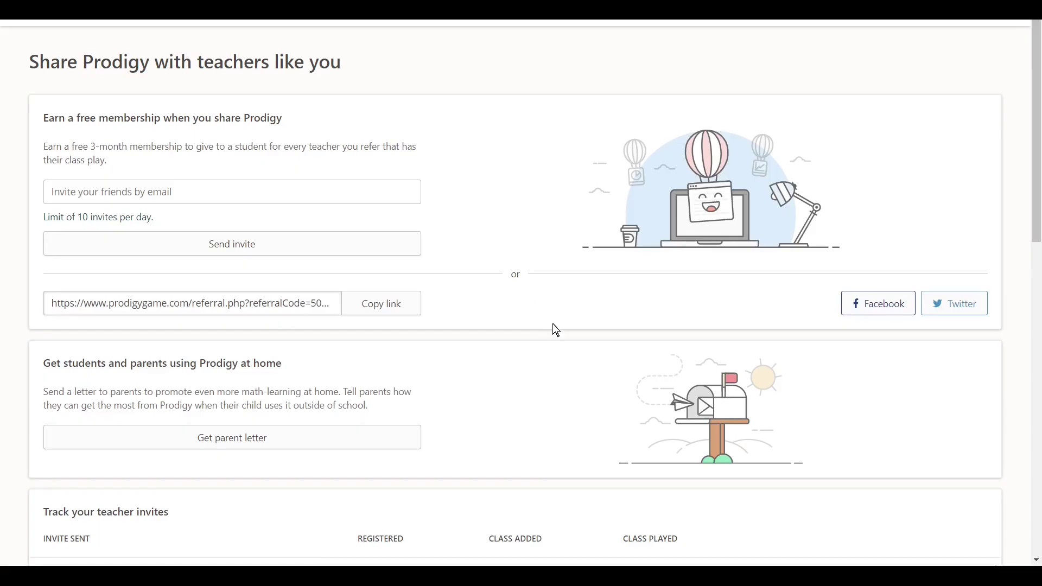
pyautogui.press('Tab')
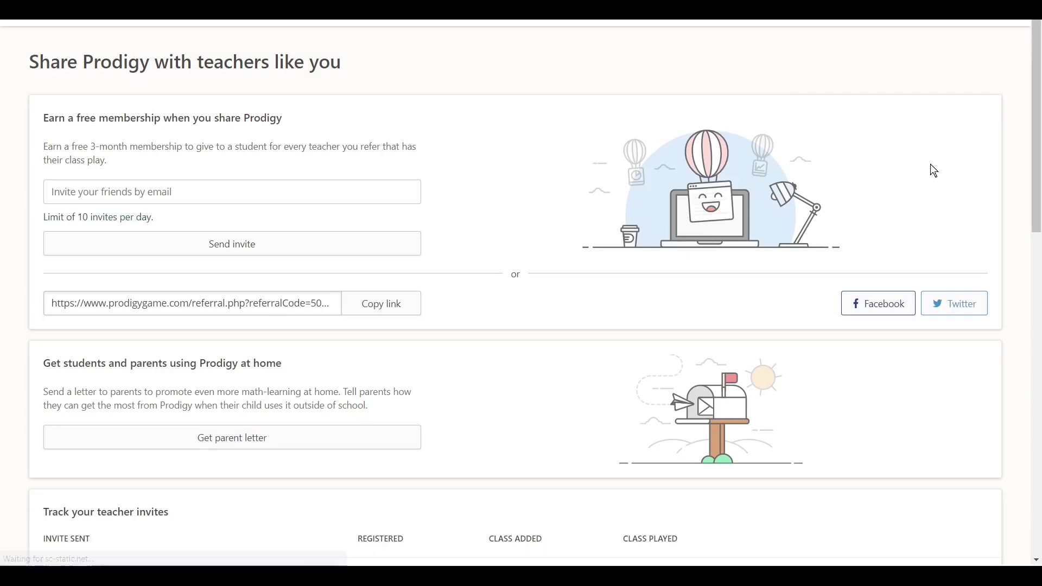
pyautogui.moveTo(1035, 165); pyautogui.dragTo(1037, 253)
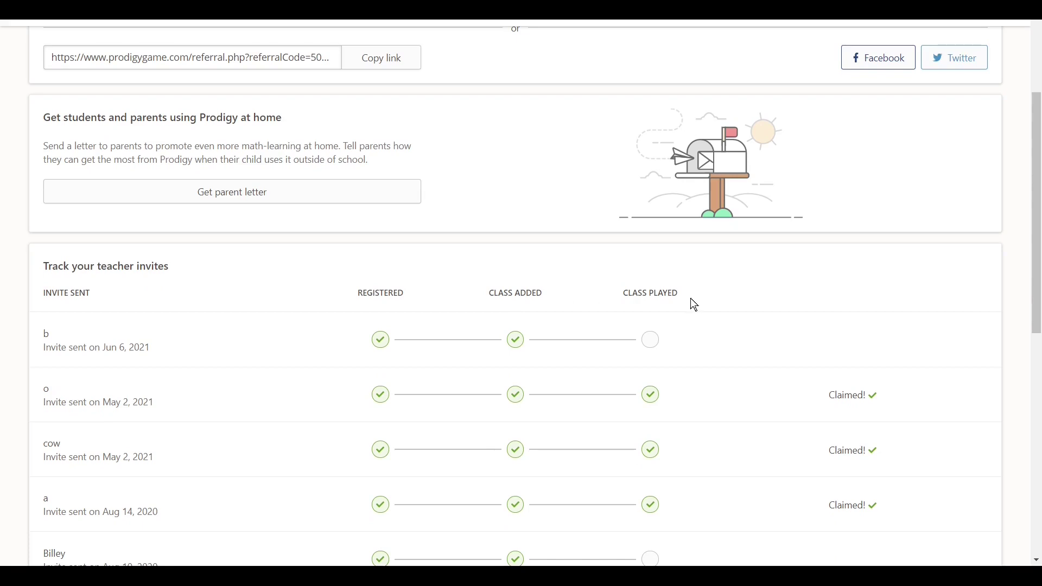
pyautogui.moveTo(622, 293); pyautogui.dragTo(678, 293)
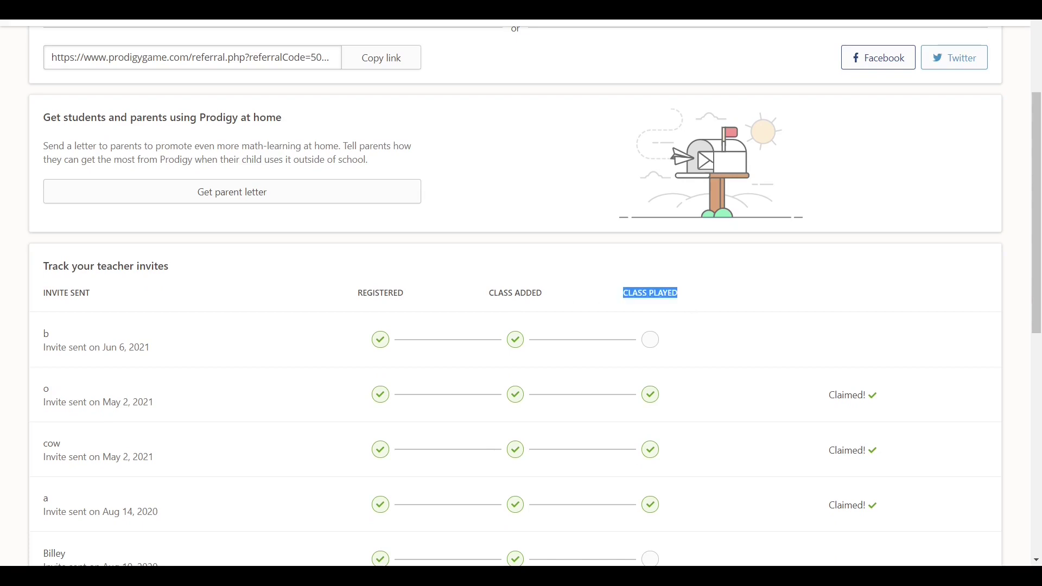
pyautogui.click(738, 305)
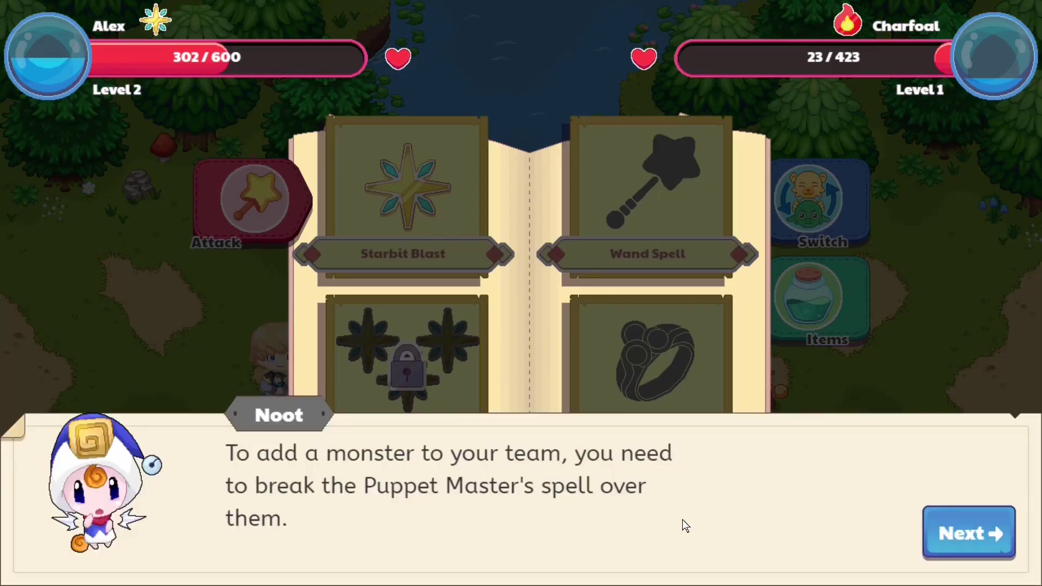
# - Rescue the monster by answering the question with 'sphere', then return to the battle
pyautogui.click(947, 544)
pyautogui.click(608, 523)
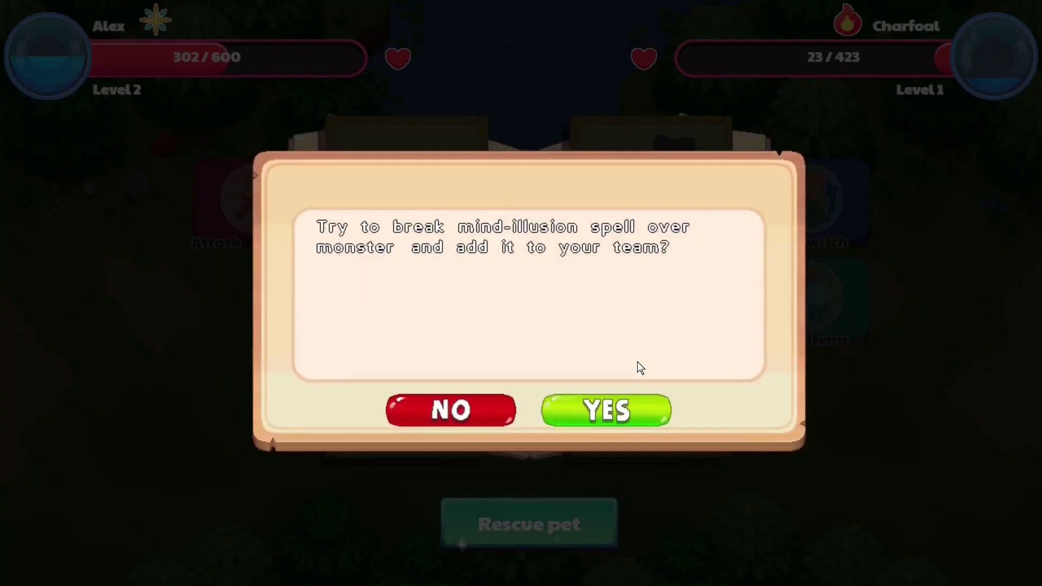
pyautogui.click(641, 415)
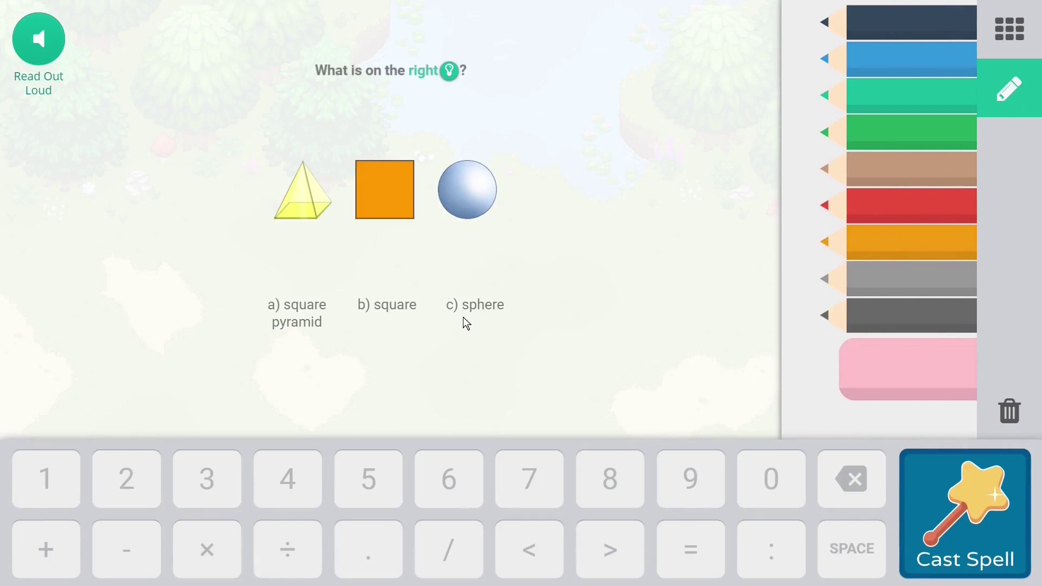
pyautogui.click(403, 318)
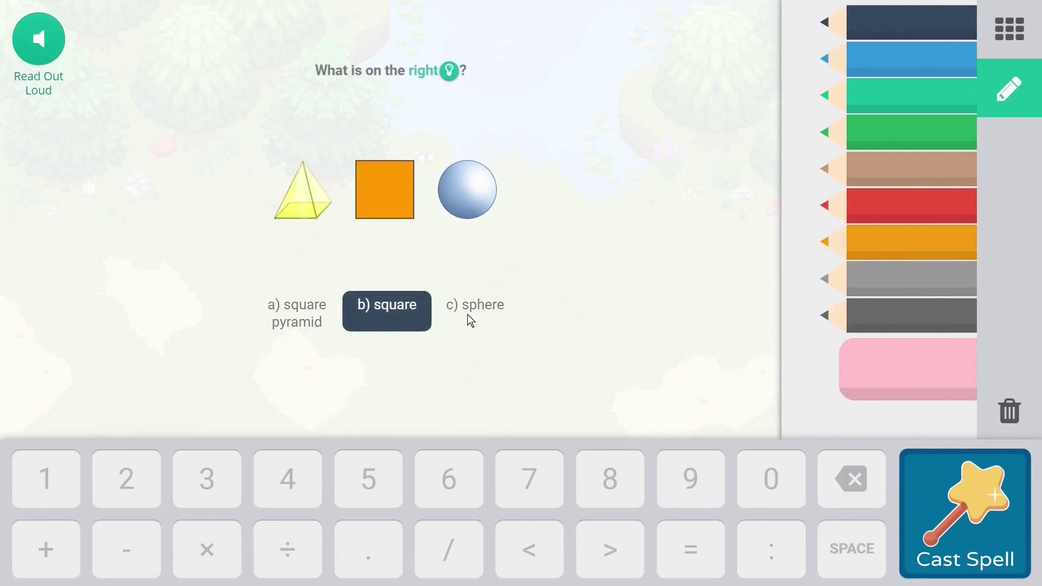
pyautogui.click(472, 319)
pyautogui.click(958, 501)
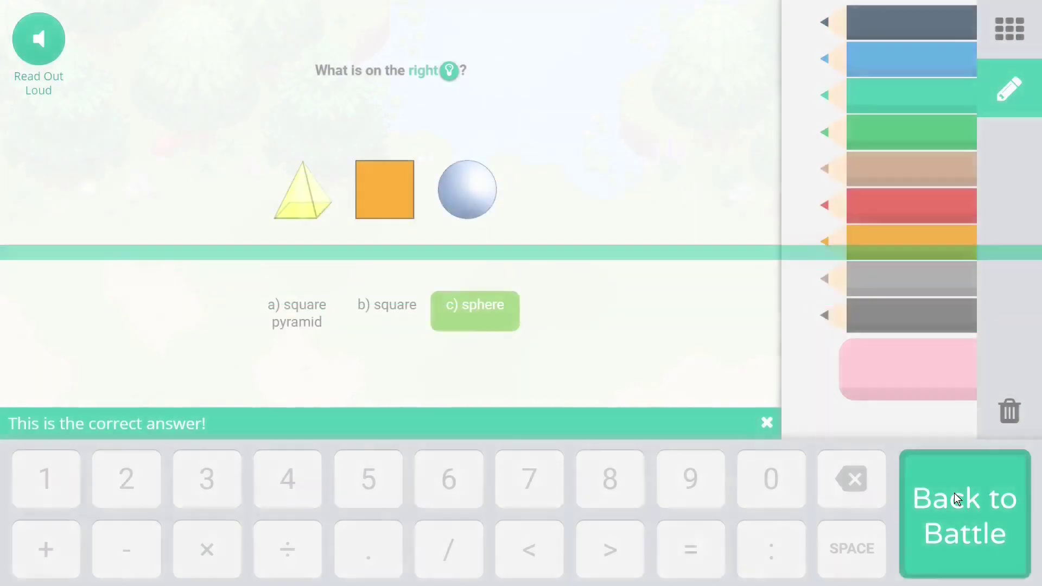
pyautogui.click(957, 499)
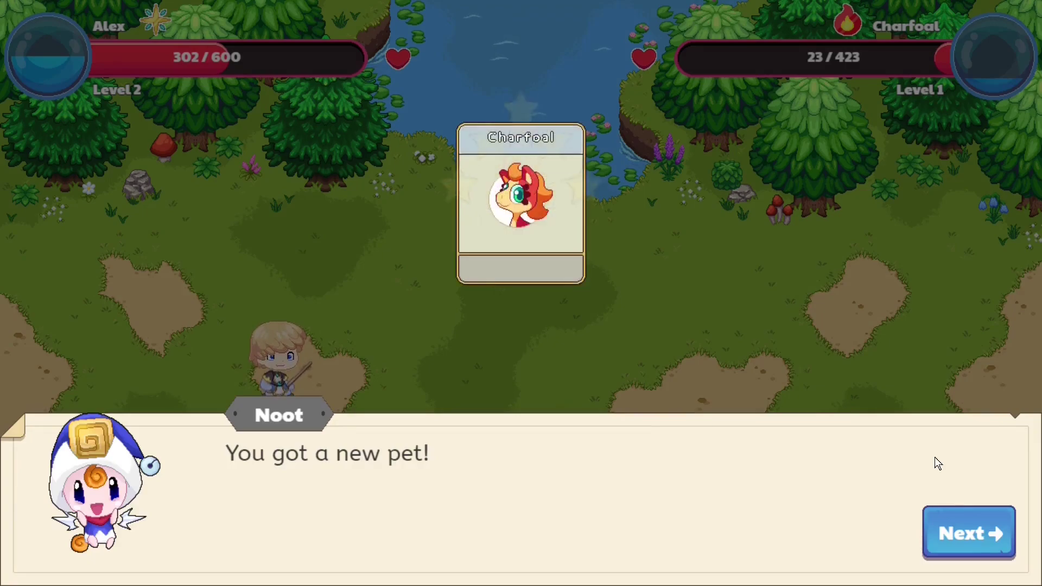
# - Collect the new pet, 100 extra hearts and chest gold, then close the battle results
pyautogui.click(942, 512)
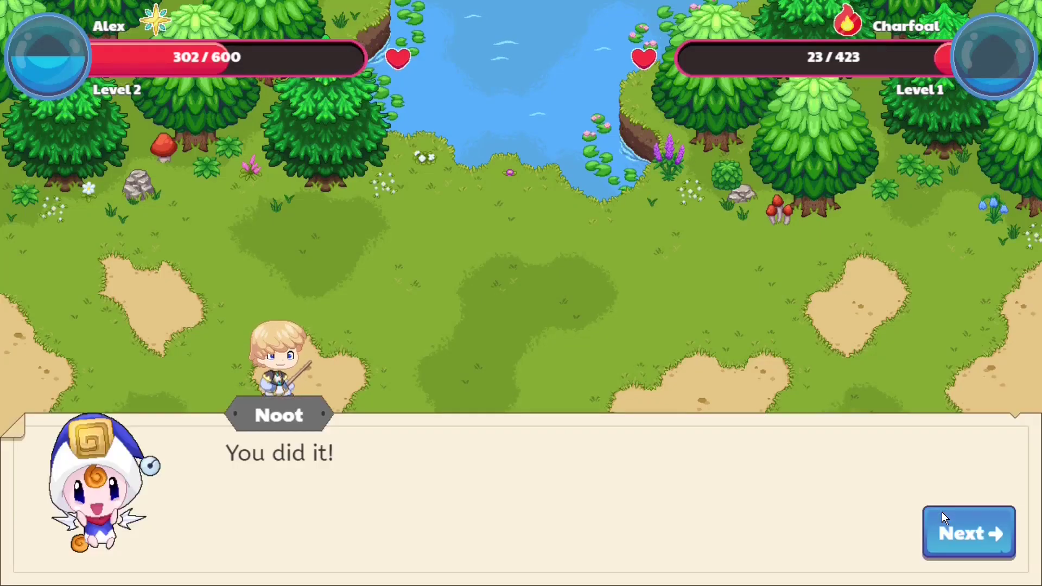
pyautogui.click(942, 513)
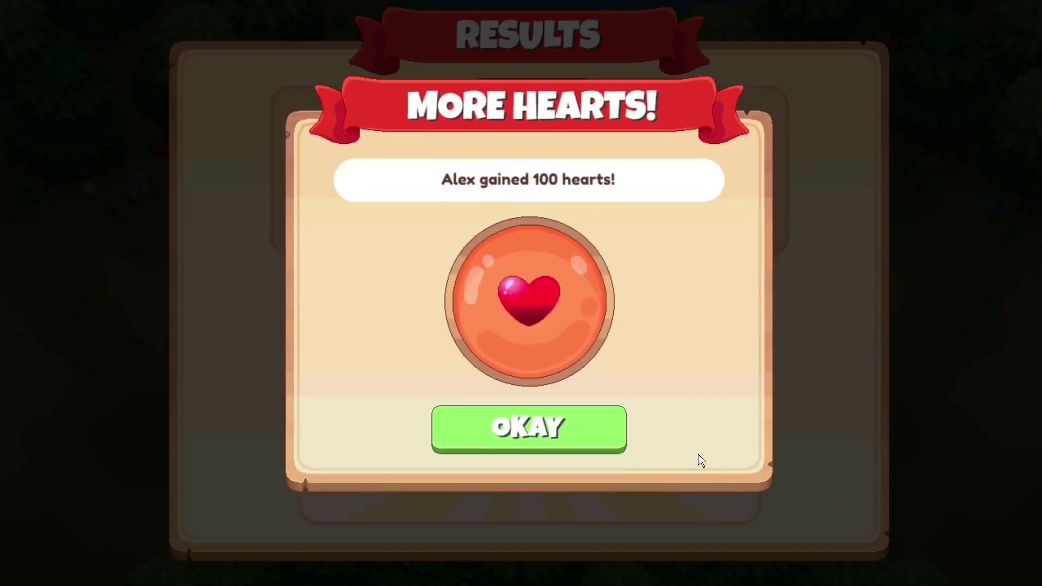
pyautogui.click(618, 414)
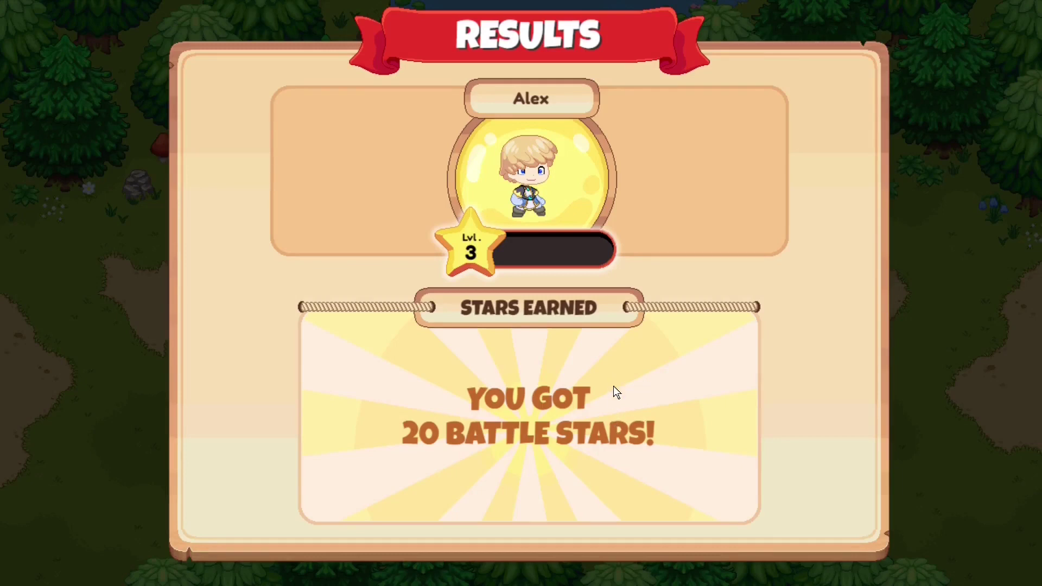
pyautogui.click(569, 442)
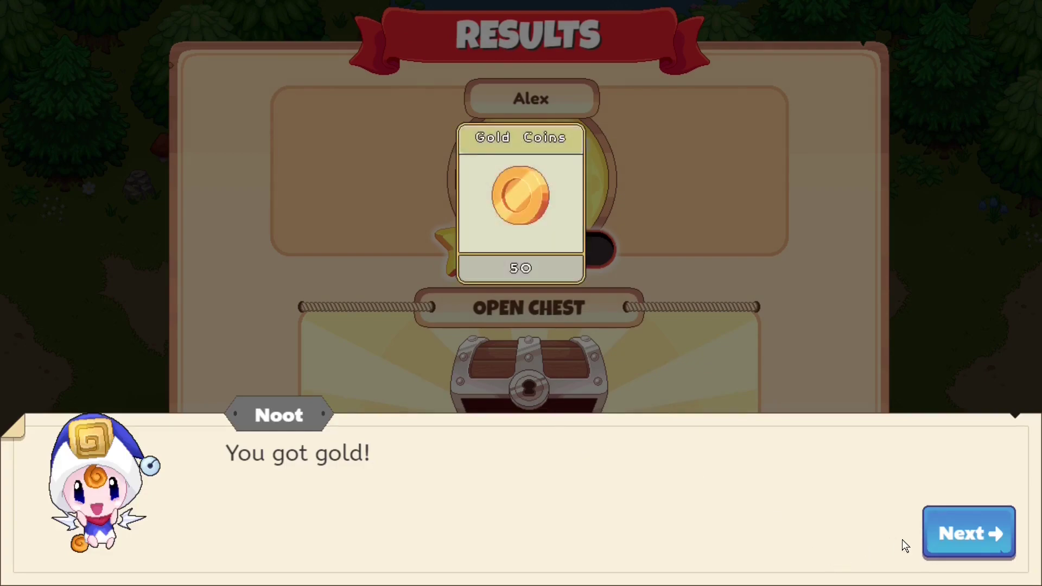
pyautogui.click(933, 539)
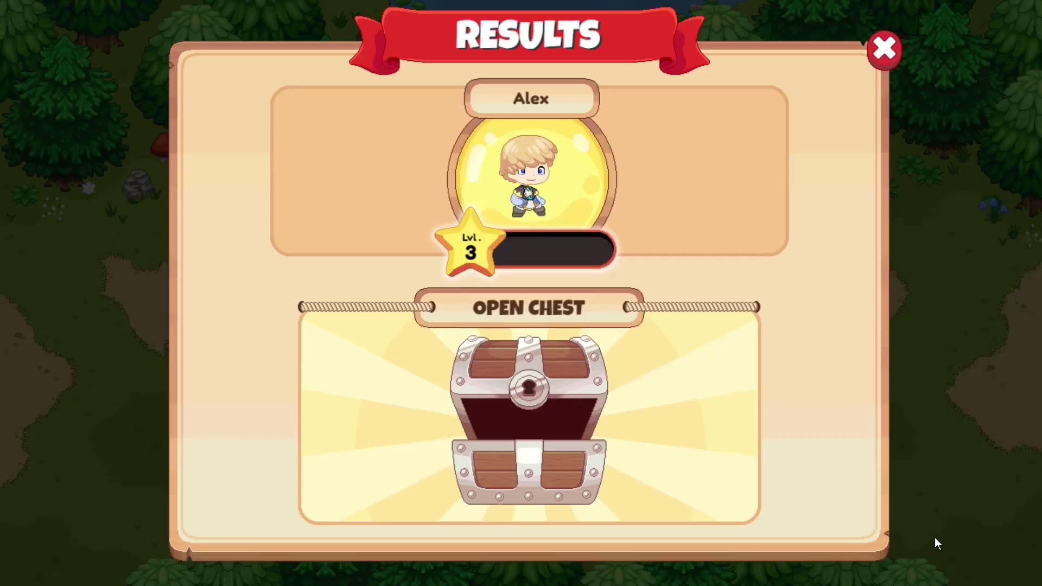
pyautogui.click(874, 54)
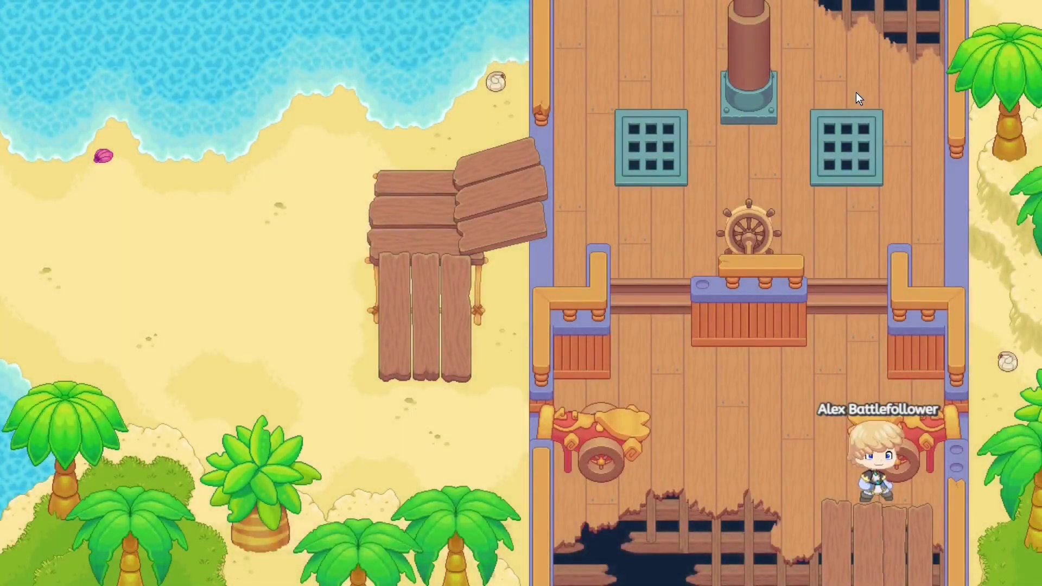
# - Travel via the World Map to Crystal Caverns in Shiverchill Mountains and walk across the snow
pyautogui.click(438, 547)
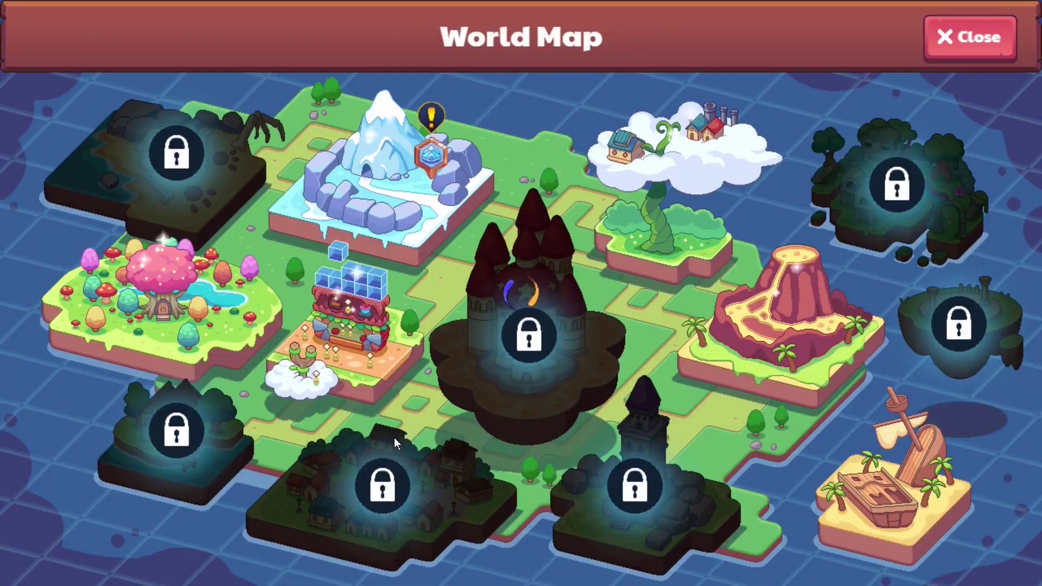
pyautogui.click(406, 174)
pyautogui.click(440, 520)
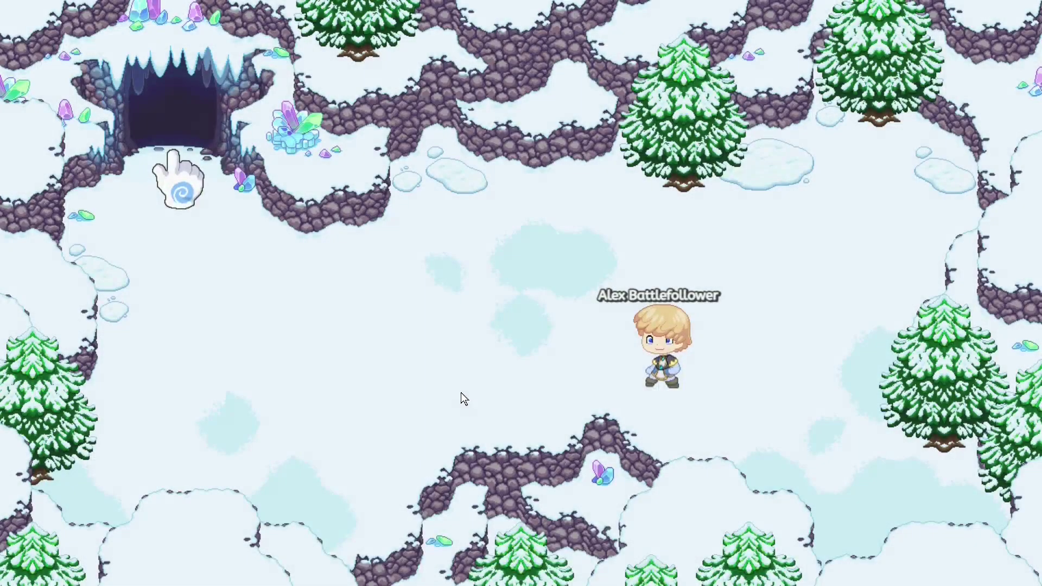
pyautogui.click(489, 424)
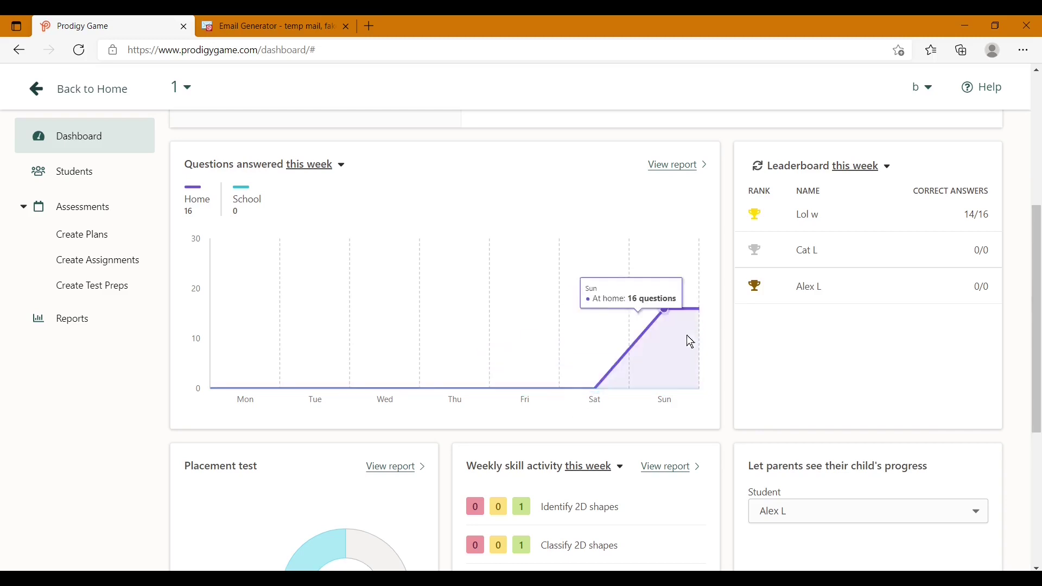
# - Scroll the dashboard down and back up, then close the Prodigy Game browser tab
pyautogui.scroll(-5, 543, 353)
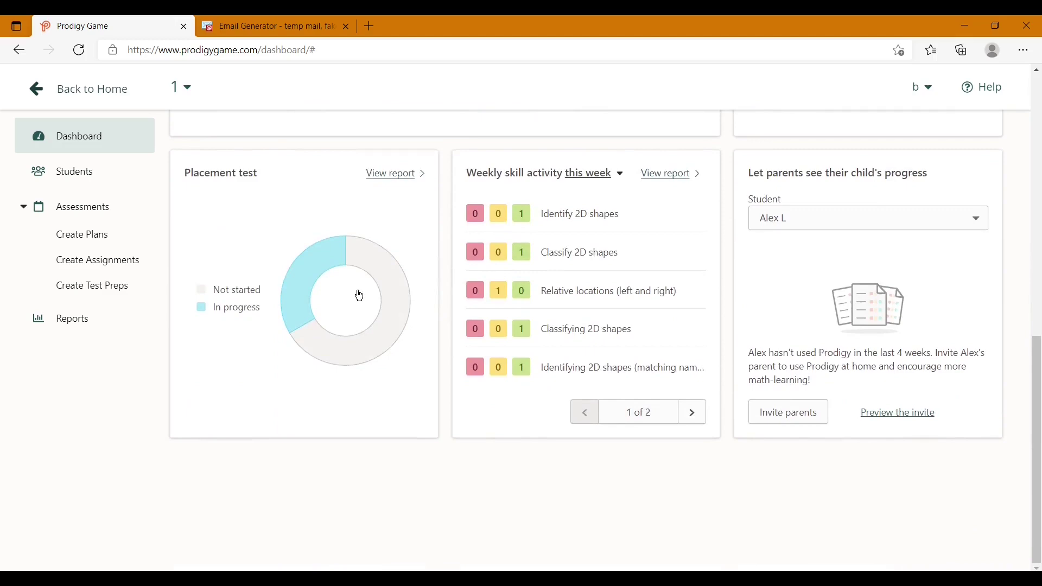
pyautogui.scroll(10, 360, 296)
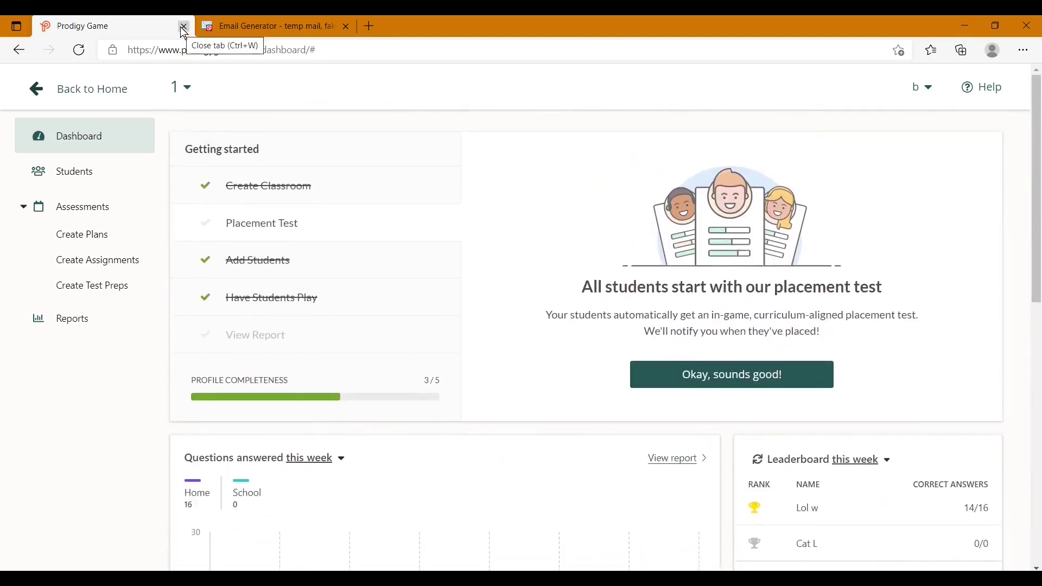
pyautogui.click(184, 27)
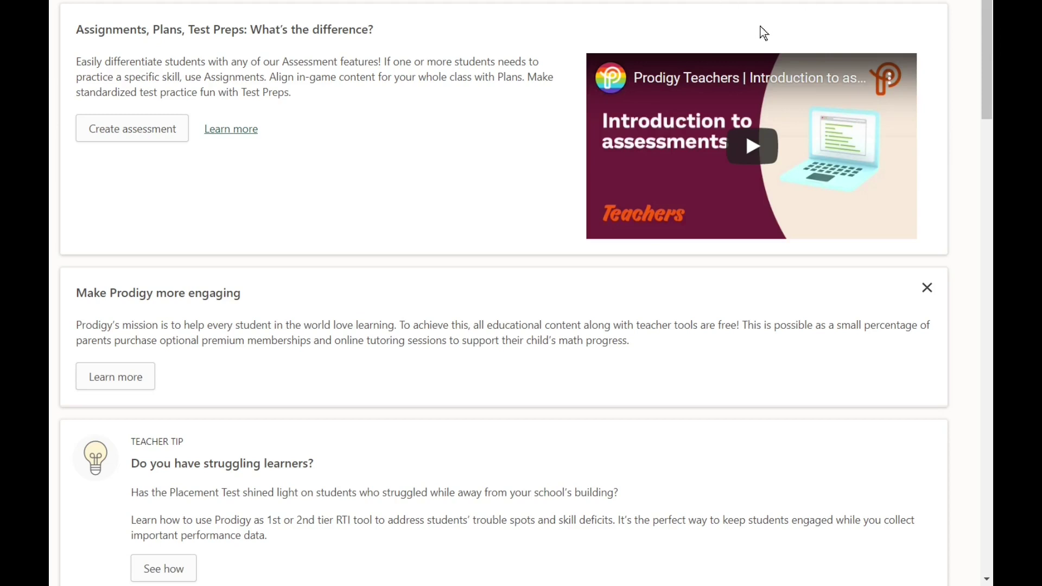
# - Open the account options menu under the account name at the top right
pyautogui.click(814, 2)
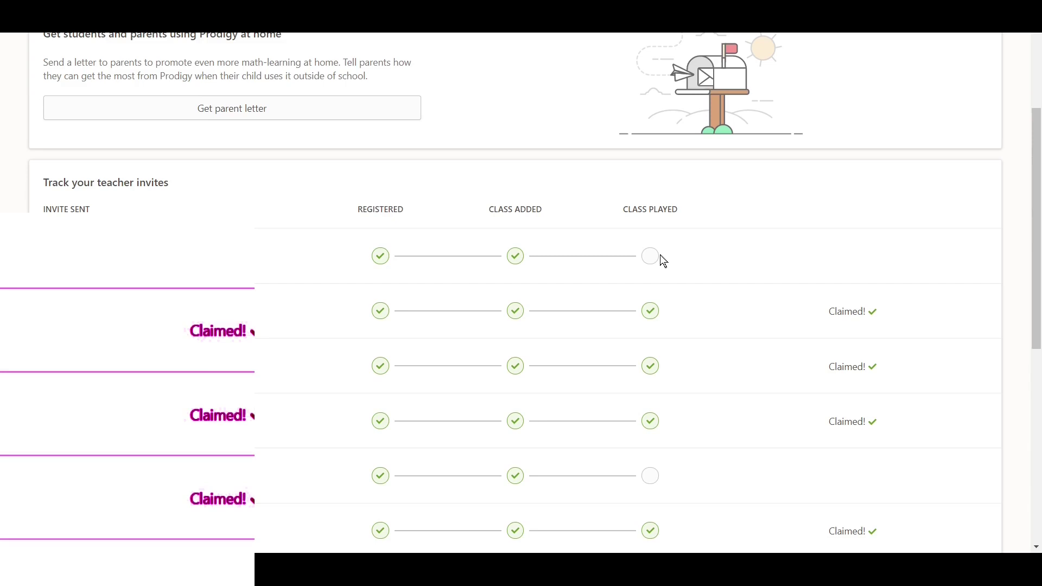
pyautogui.scroll(-3, 769, 265)
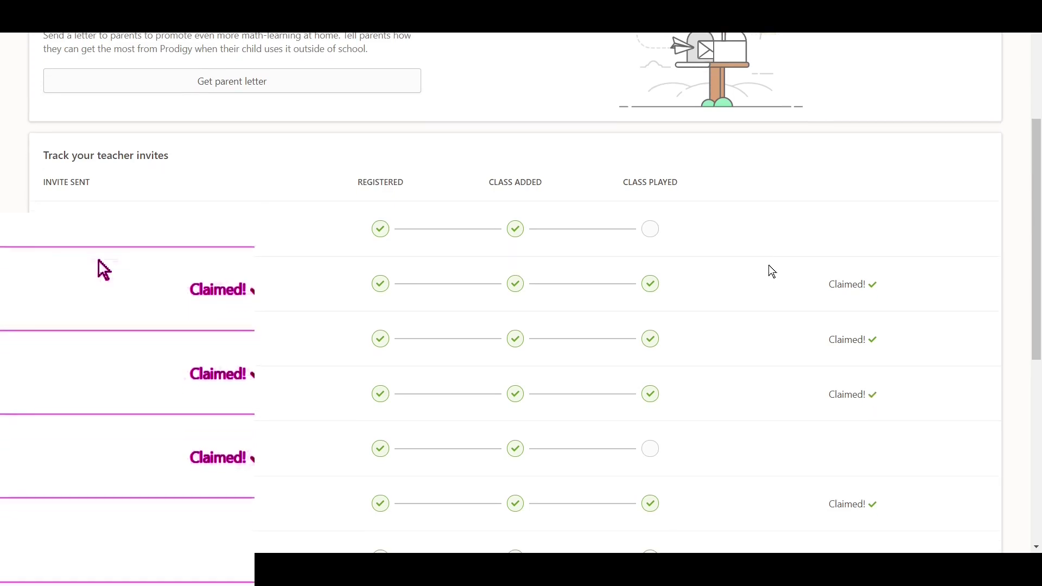
pyautogui.scroll(-8, 768, 264)
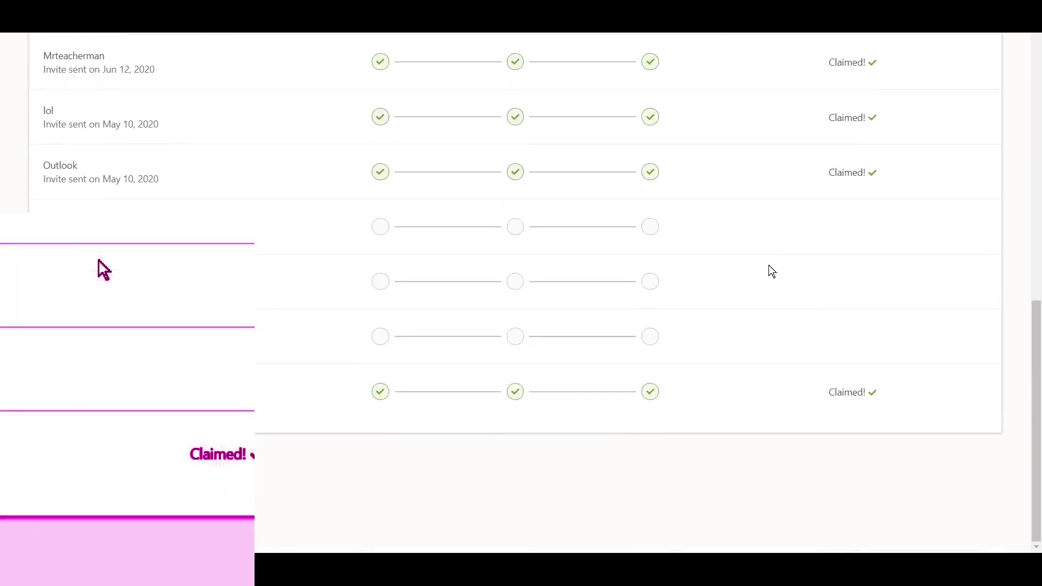
pyautogui.scroll(3, 769, 269)
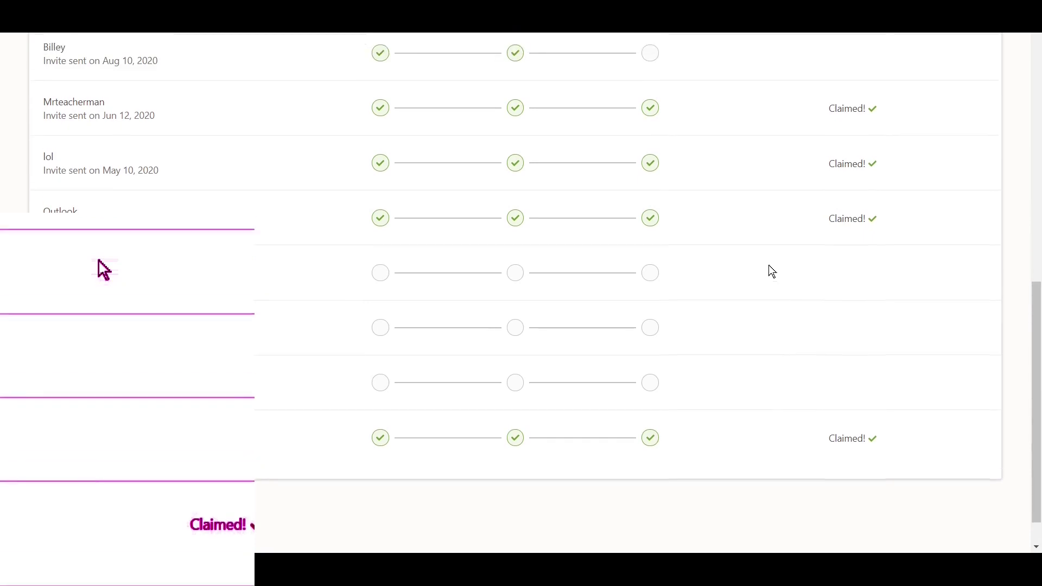
pyautogui.scroll(5, 770, 266)
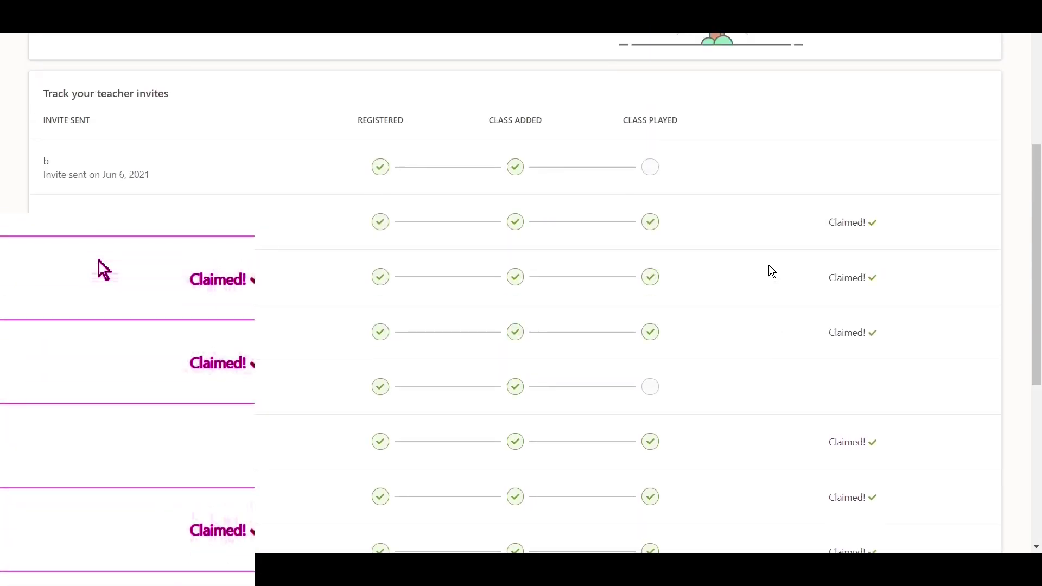
pyautogui.scroll(-4, 770, 269)
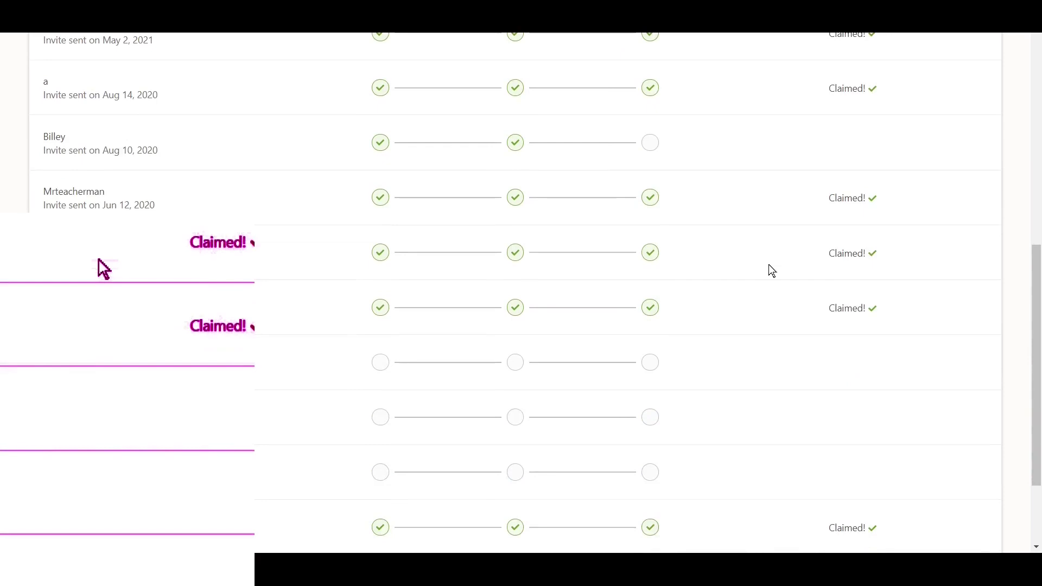
pyautogui.scroll(-3, 771, 269)
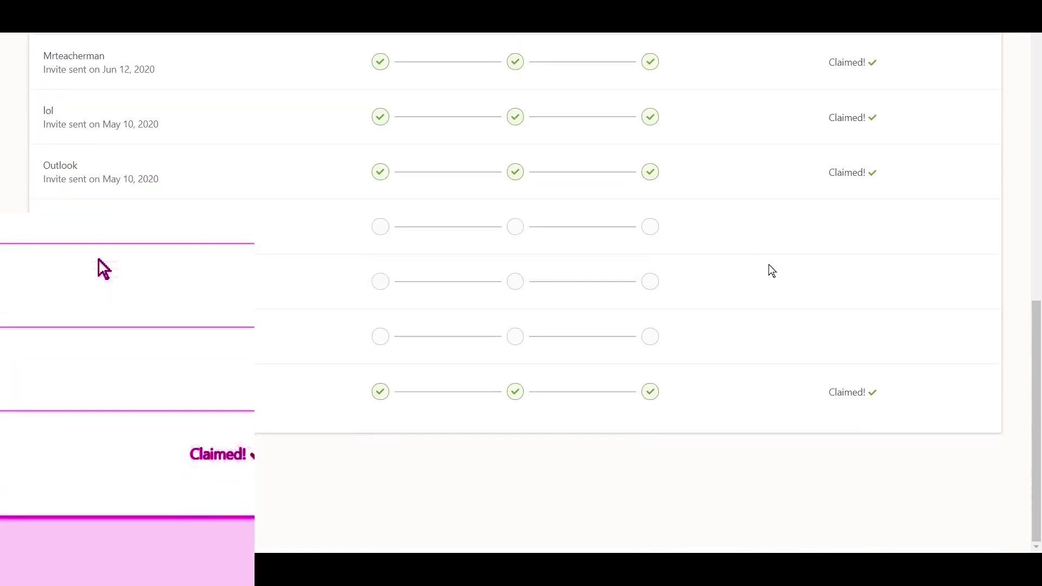
pyautogui.scroll(6, 769, 265)
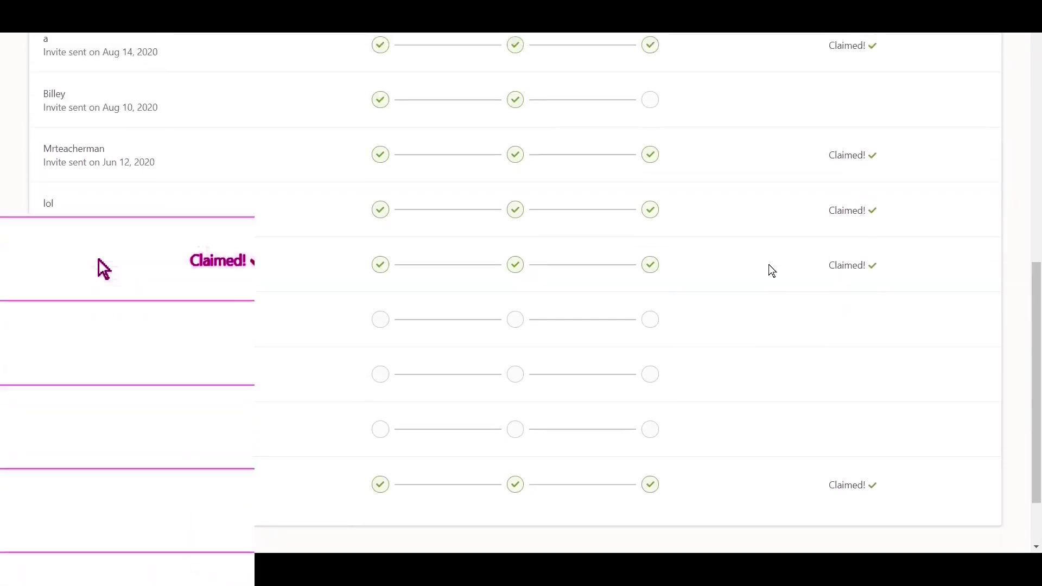
pyautogui.scroll(-6, 772, 270)
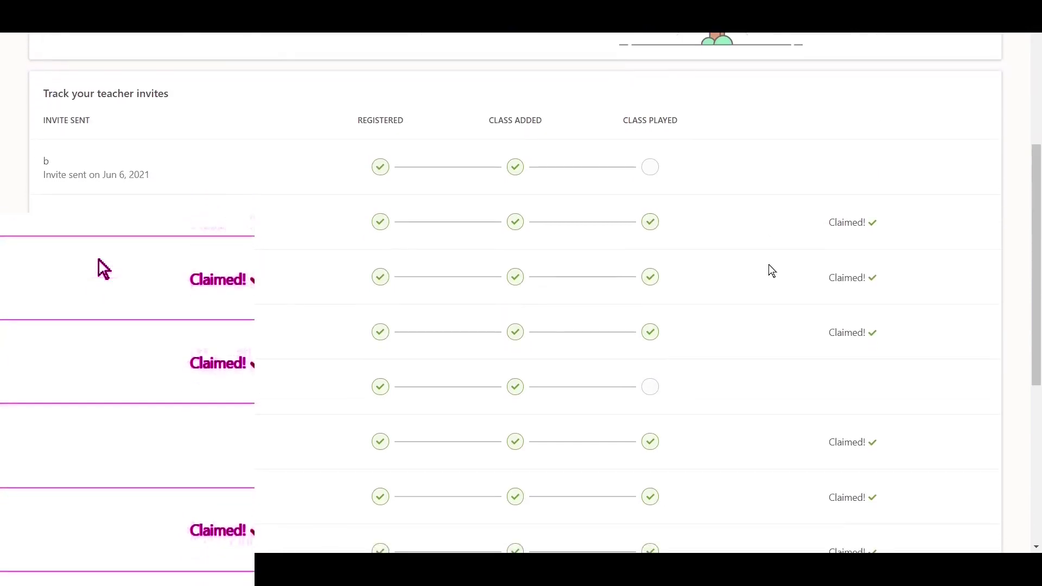
pyautogui.scroll(-1, 771, 269)
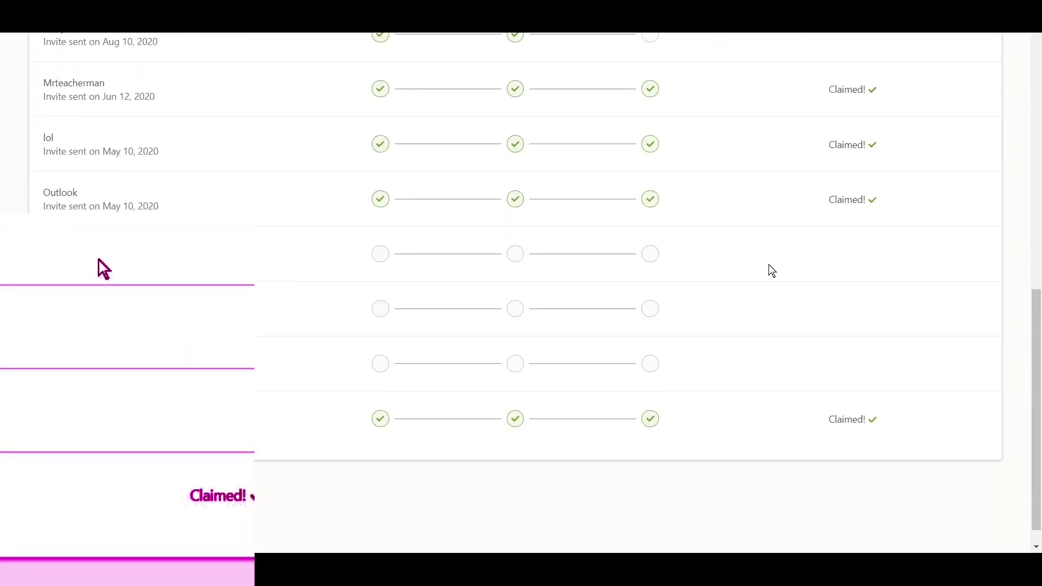
pyautogui.scroll(6, 771, 270)
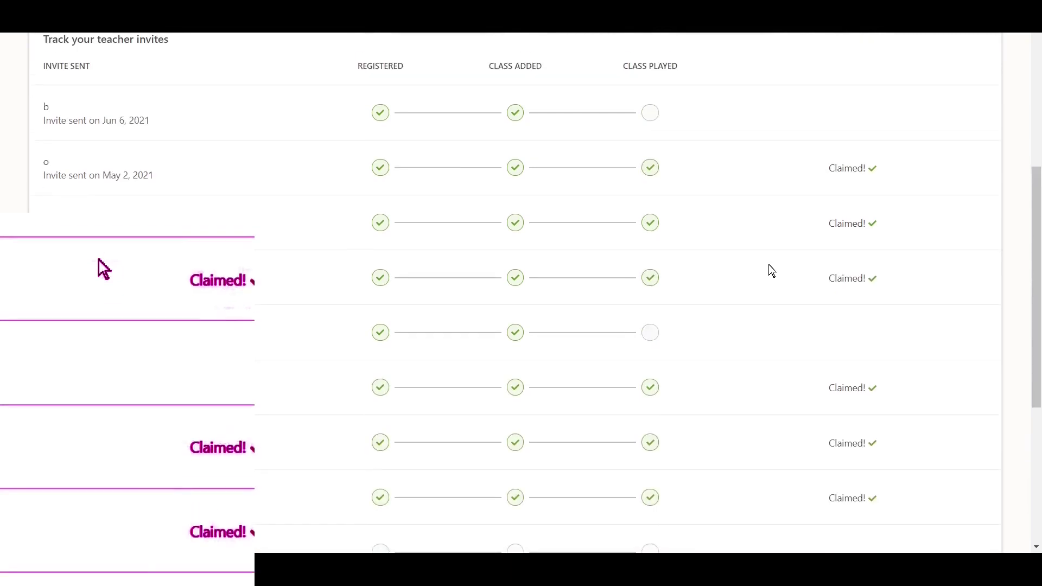
pyautogui.scroll(8, 770, 267)
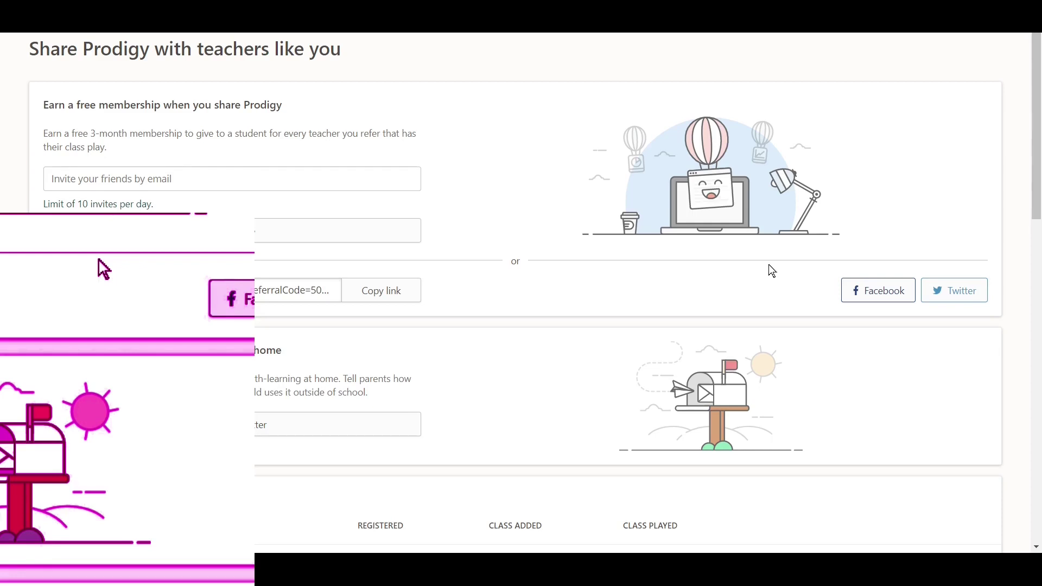
pyautogui.scroll(-10, 758, 282)
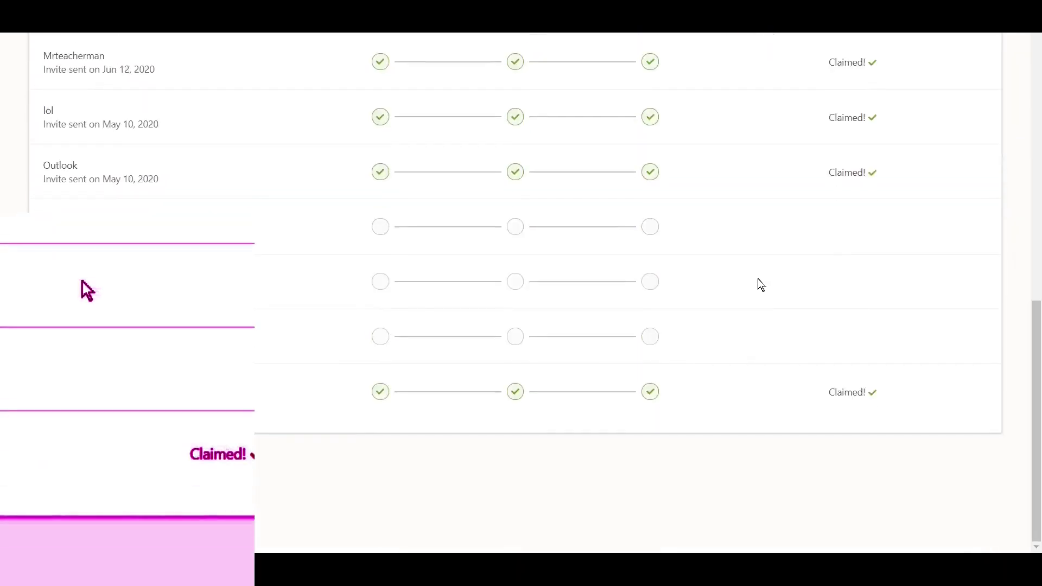
pyautogui.scroll(15, 757, 279)
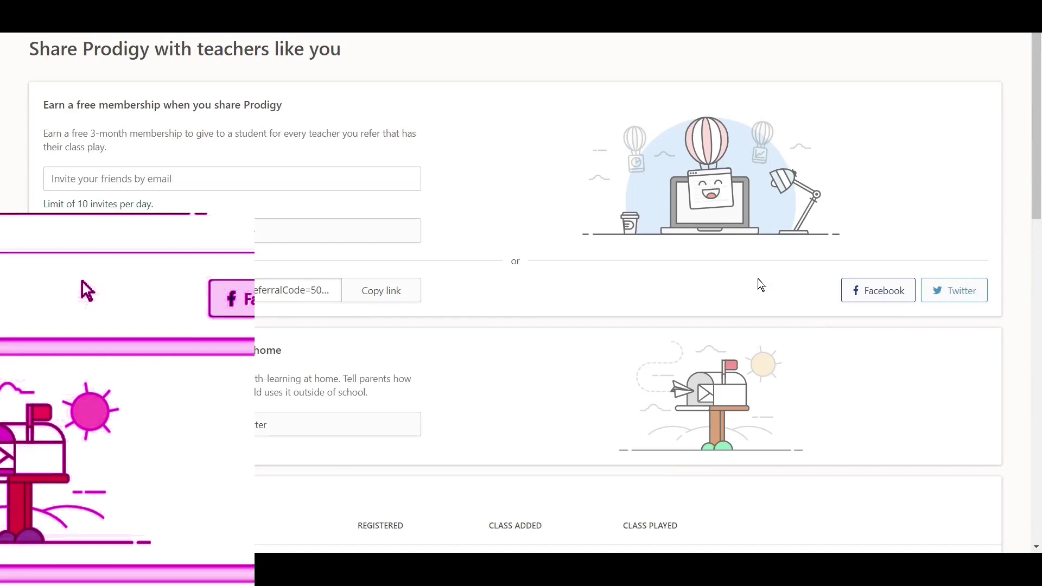